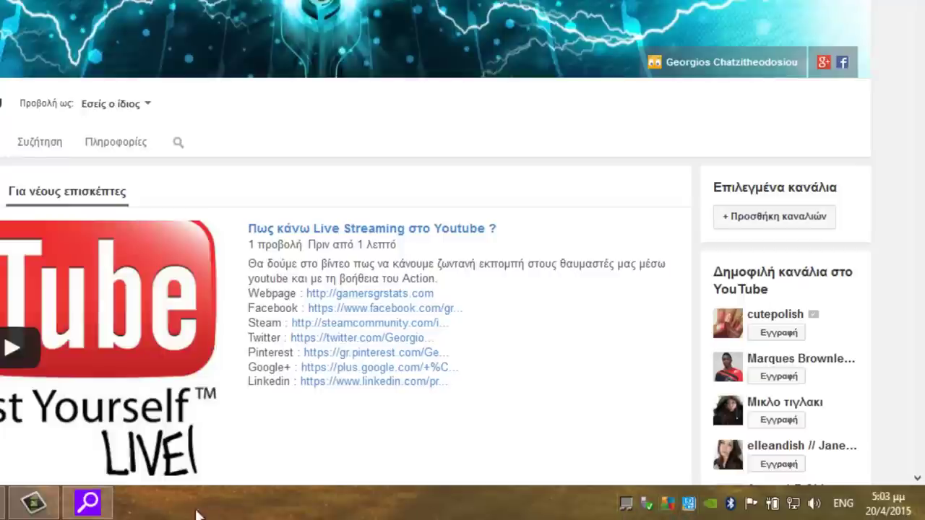
Step: Open Task Manager and examine the lists of running applications and background processes
right_click(350, 506)
click(422, 443)
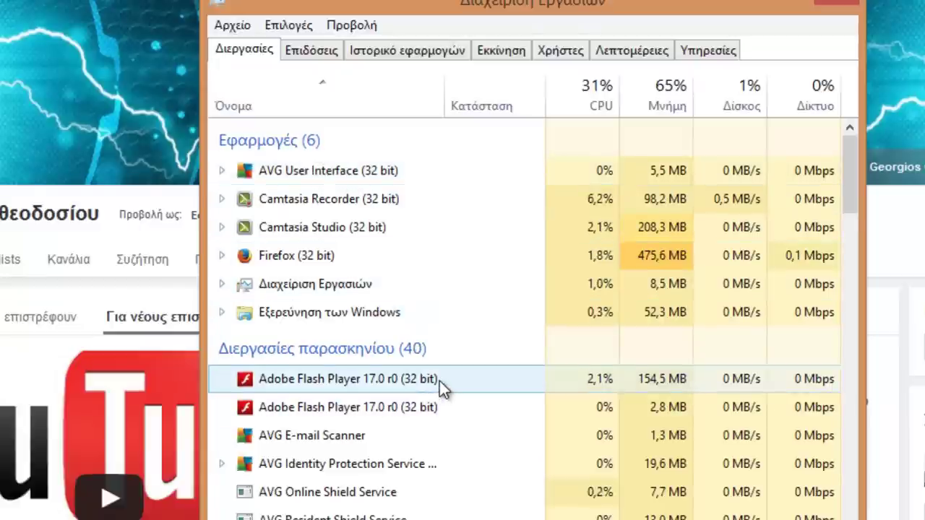
scroll(445, 365, down, 1)
scroll(448, 354, down, 1)
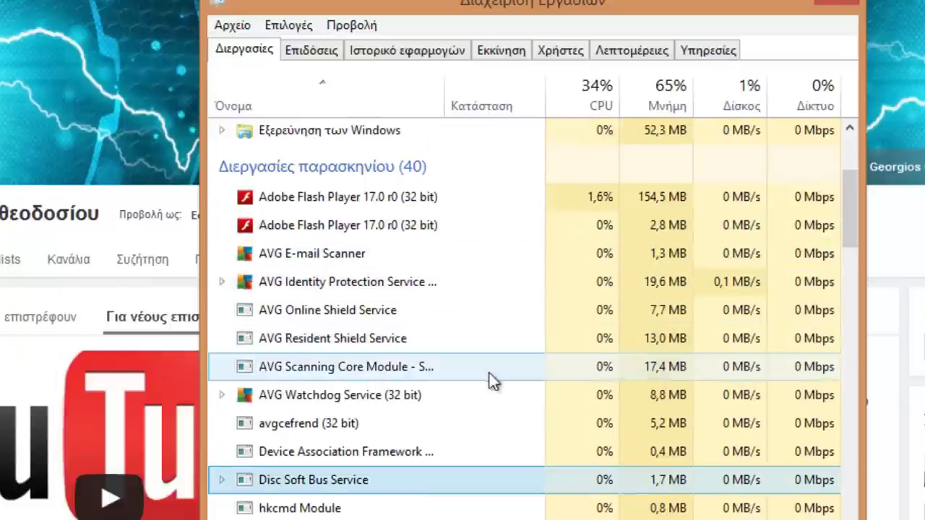
scroll(490, 382, down, 1)
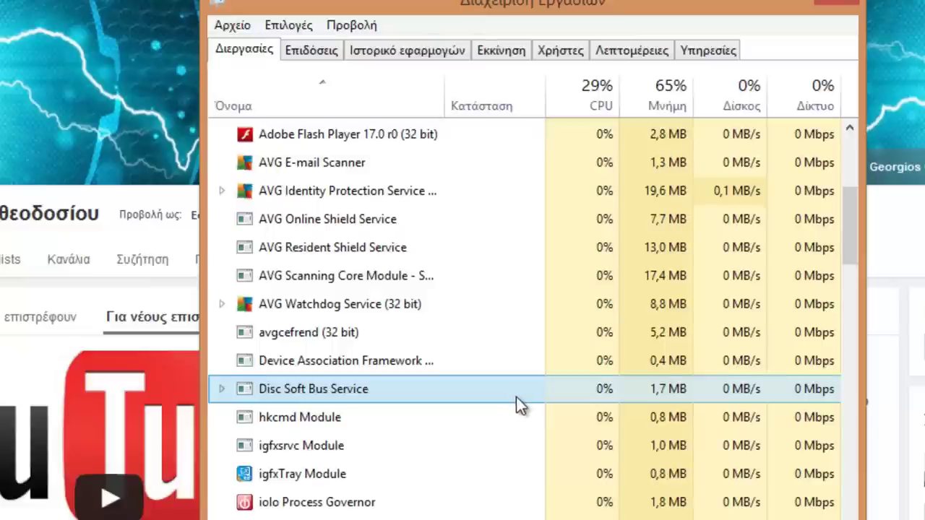
scroll(516, 398, down, 3)
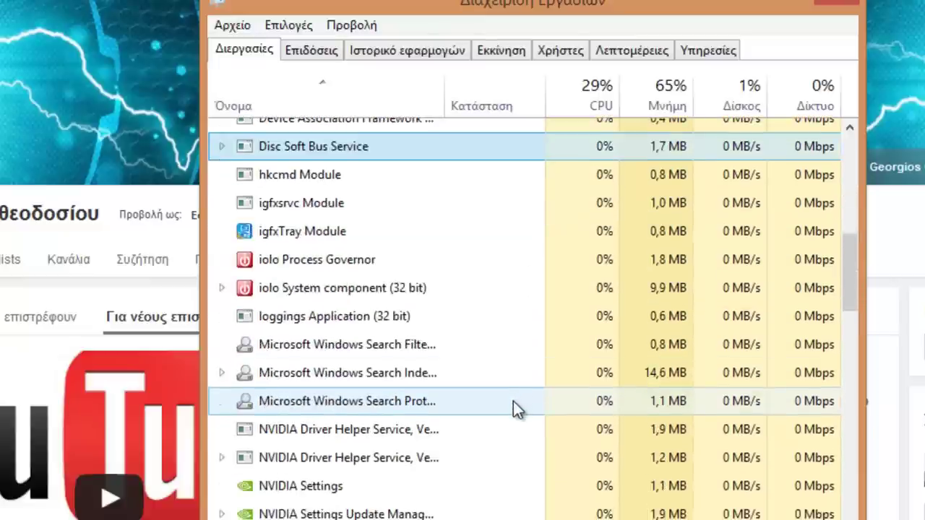
scroll(514, 405, down, 2)
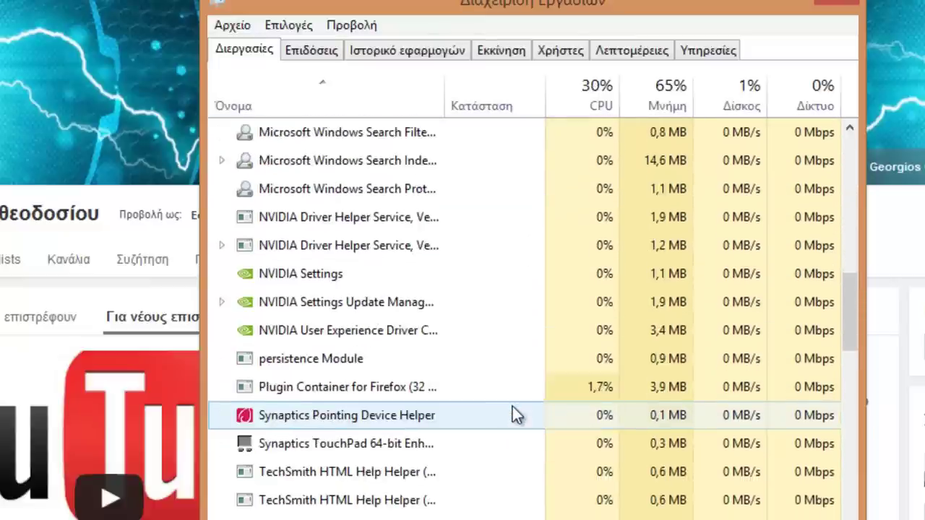
scroll(512, 415, down, 2)
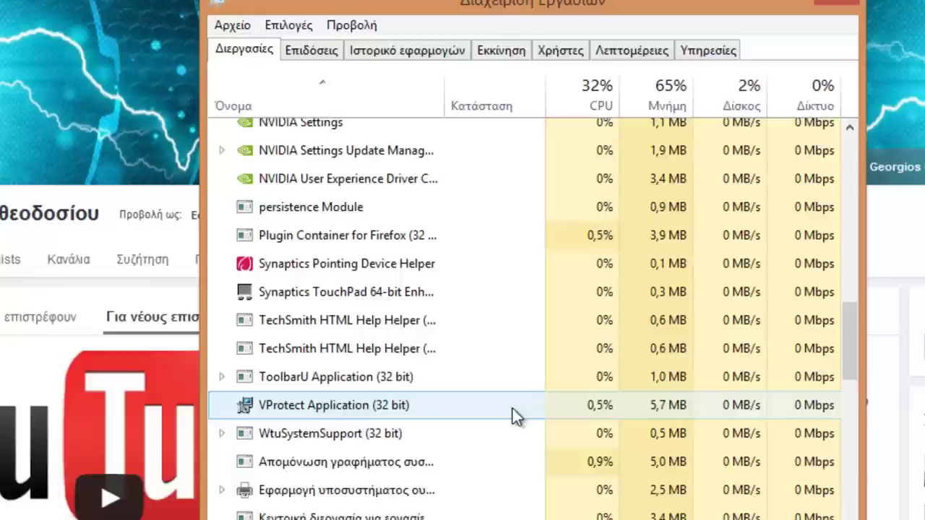
scroll(524, 394, down, 2)
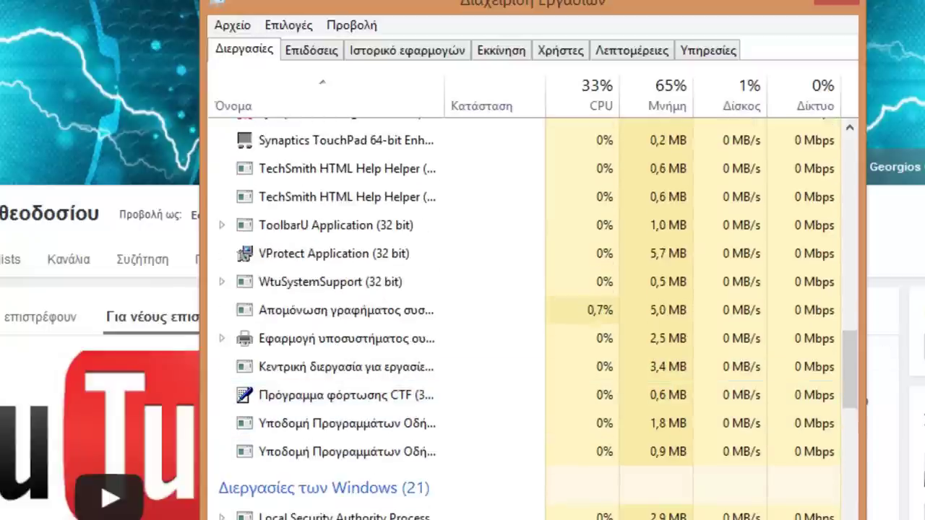
scroll(553, 354, up, 3)
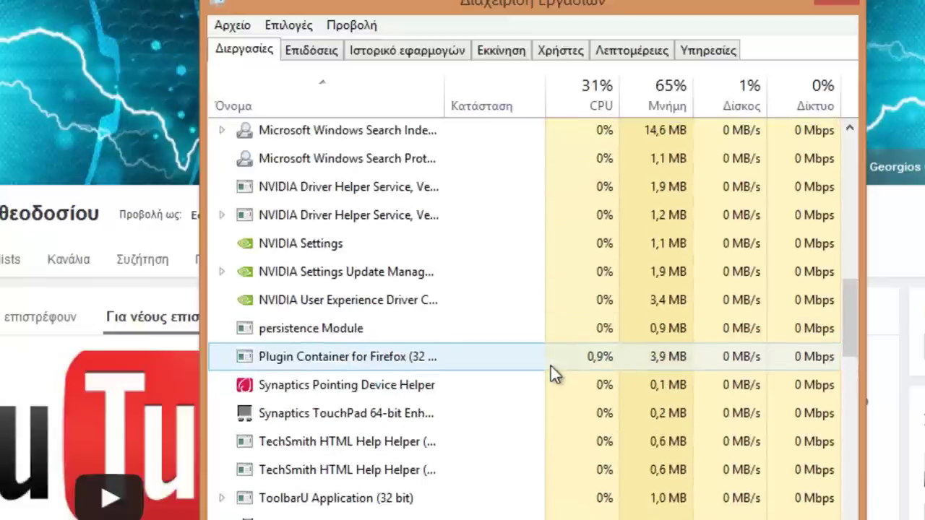
scroll(571, 333, down, 1)
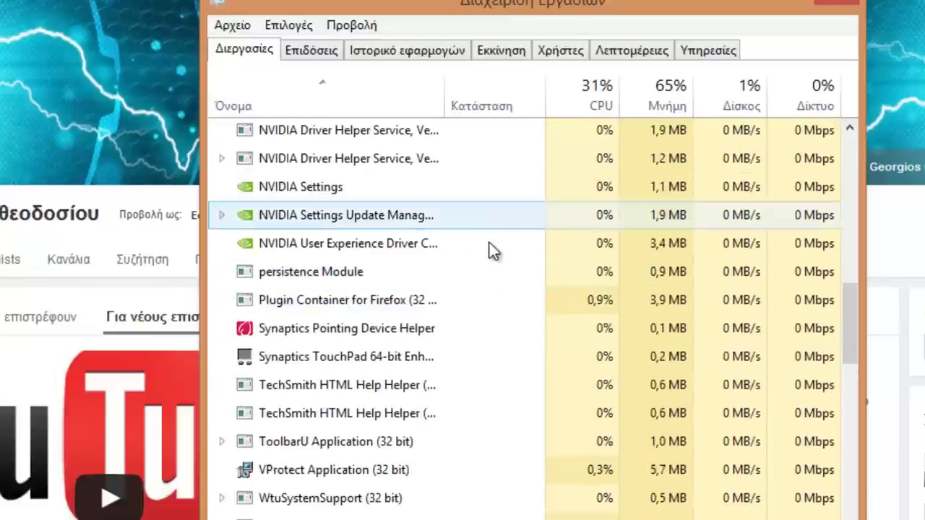
scroll(520, 259, up, 2)
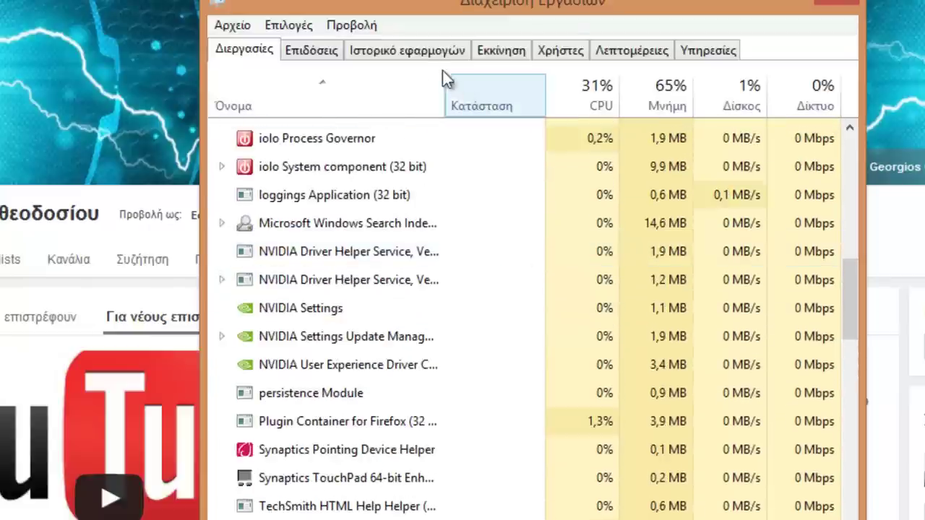
Step: Display the programs that launch at startup and widen the startup impact and publisher columns to show their full text
click(502, 52)
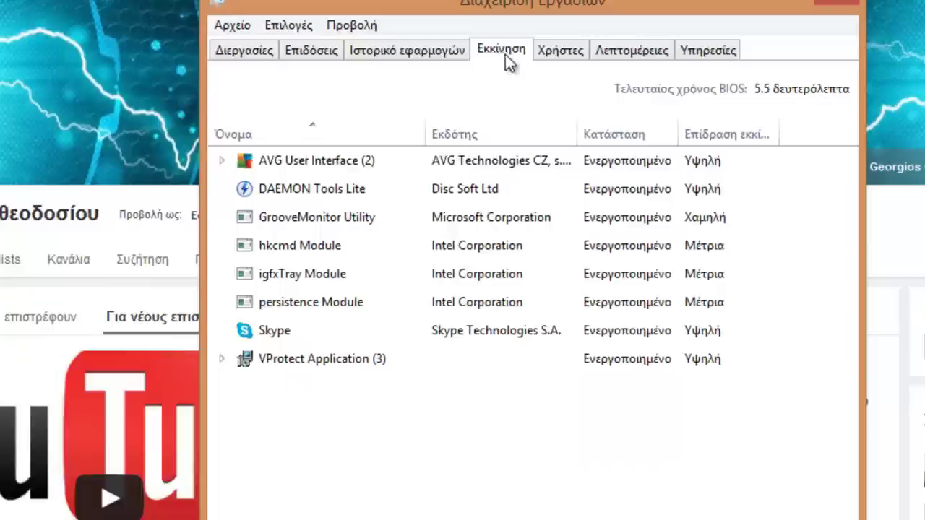
click(355, 195)
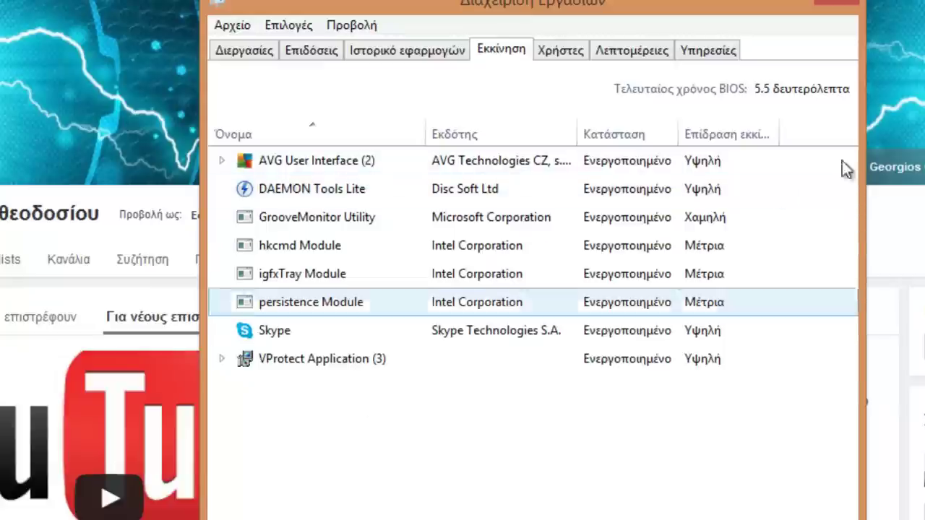
drag(779, 134, 836, 135)
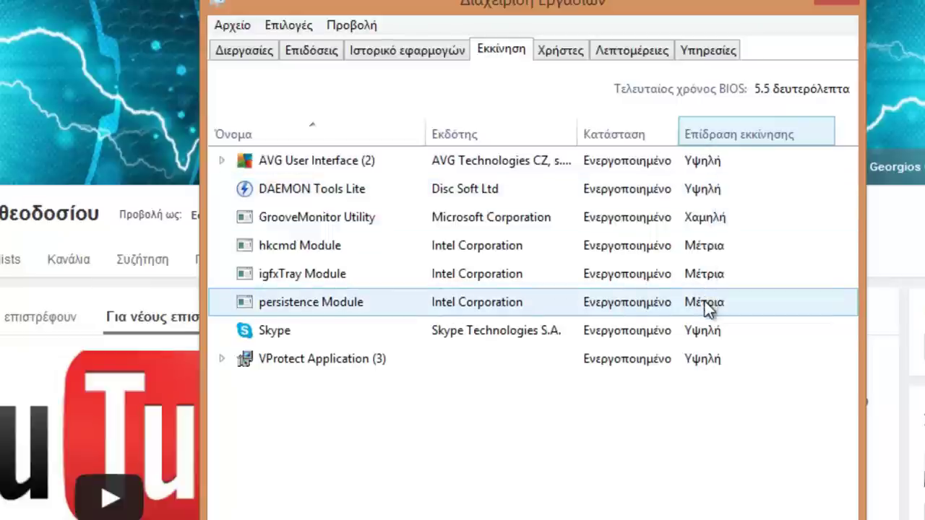
drag(579, 134, 620, 133)
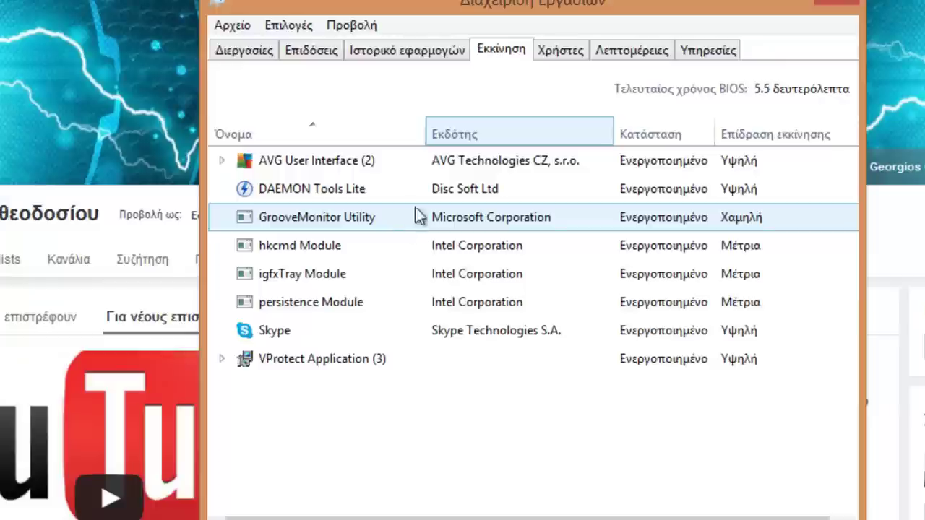
Step: Disable Skype as a startup program and widen the status column to show its full text
click(355, 190)
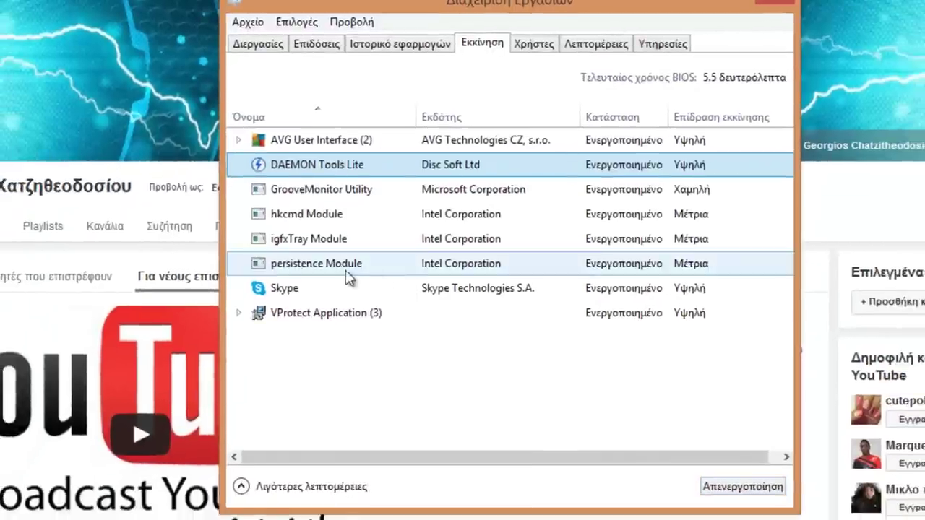
click(344, 340)
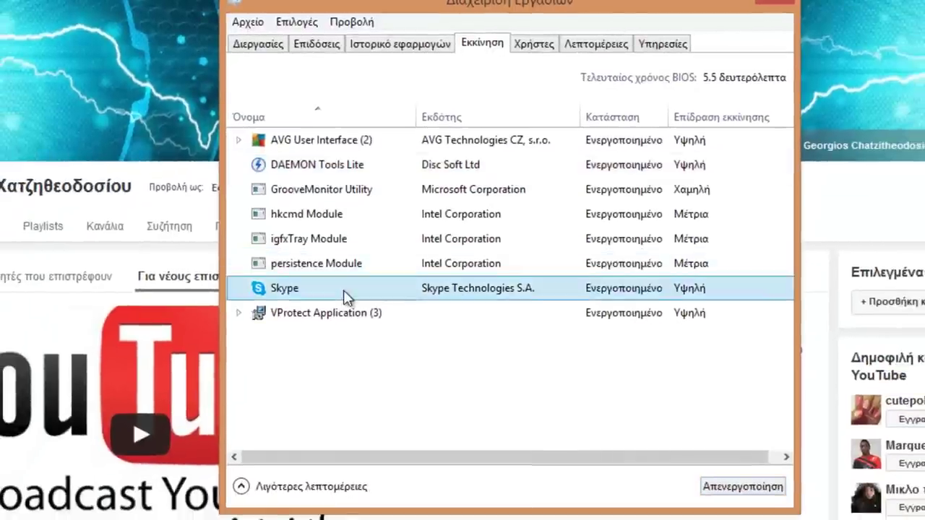
click(726, 488)
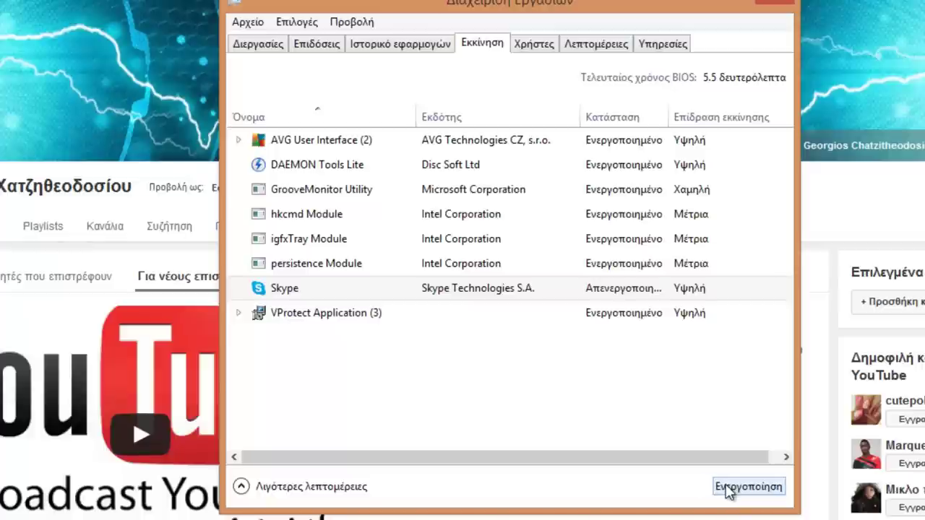
click(627, 294)
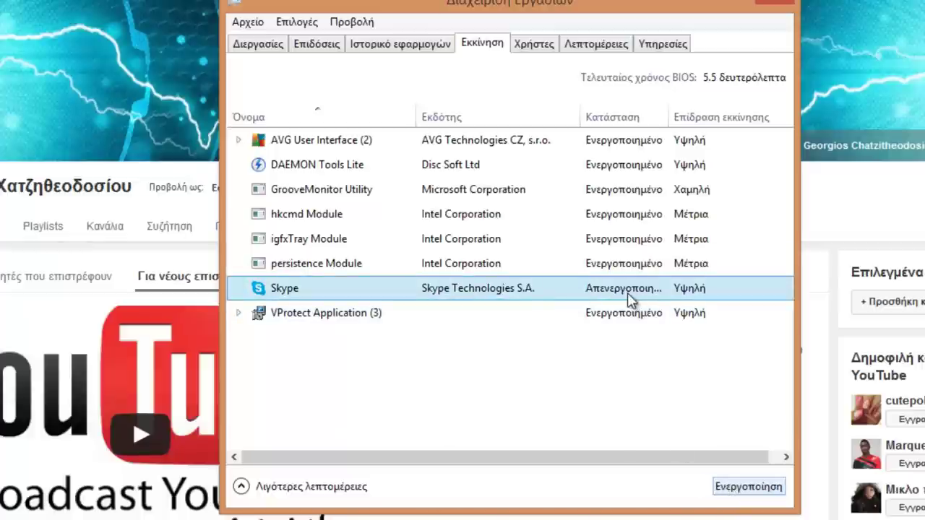
drag(666, 117, 696, 116)
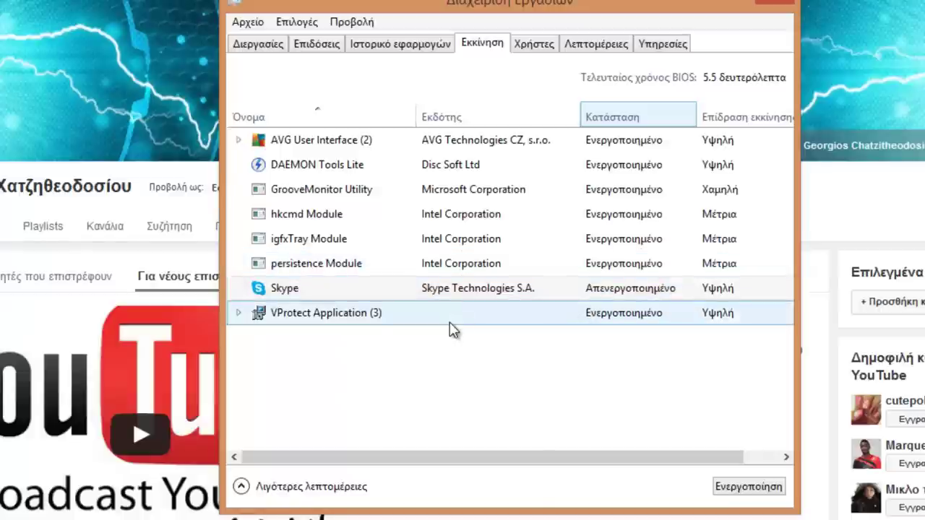
Step: Check the CPU performance graph and close Task Manager
click(446, 241)
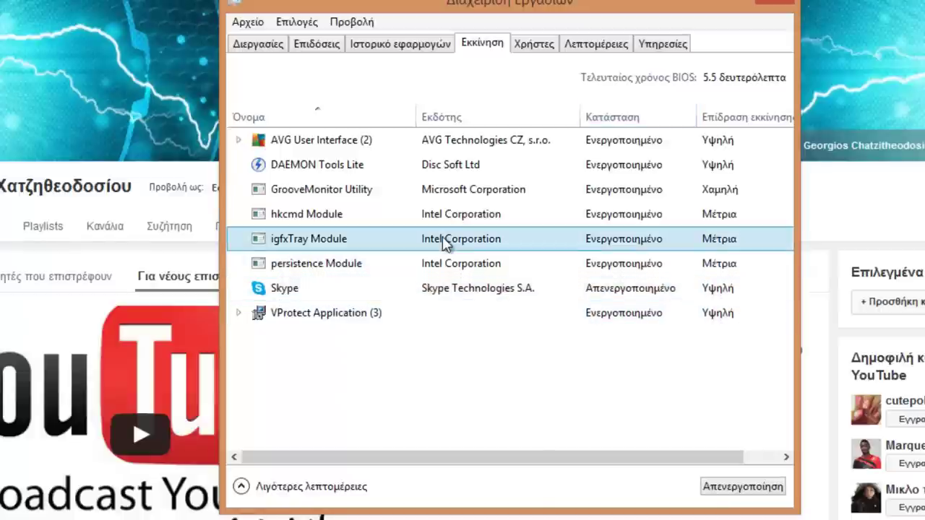
ctrl+click(437, 237)
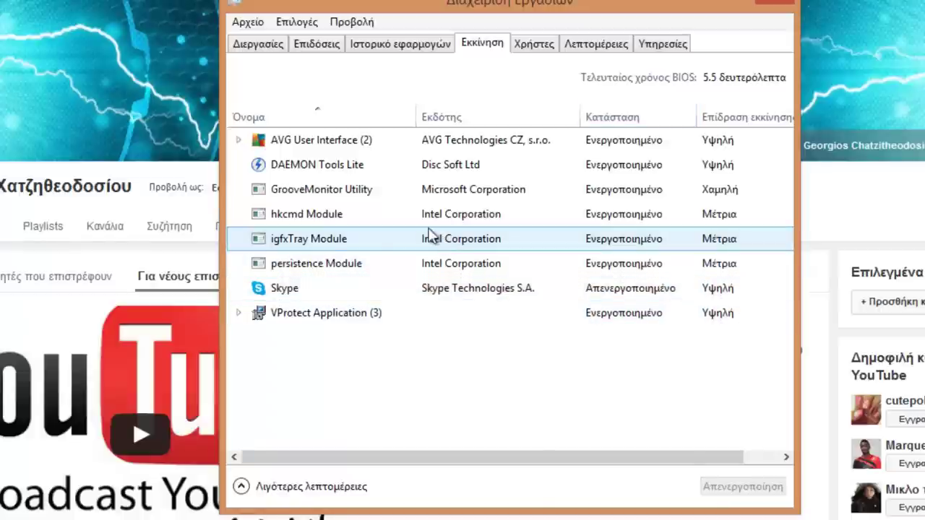
click(319, 45)
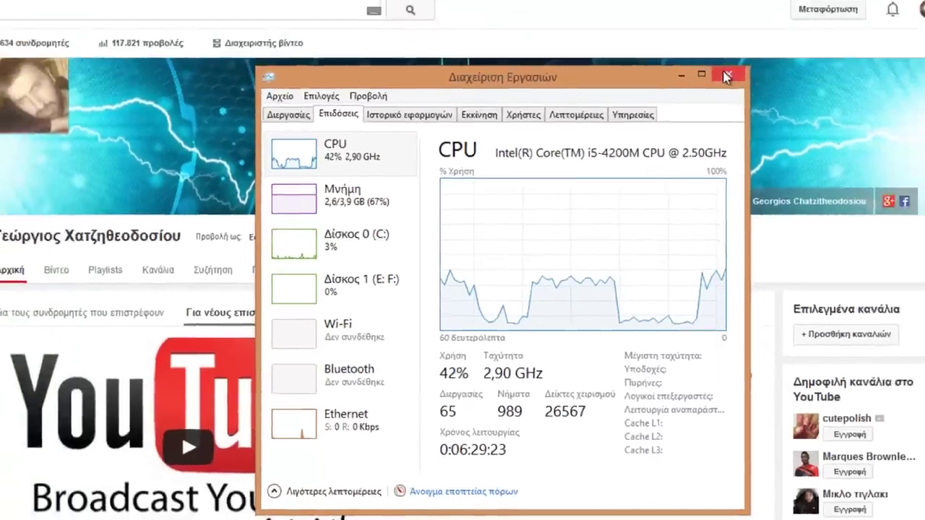
click(775, 2)
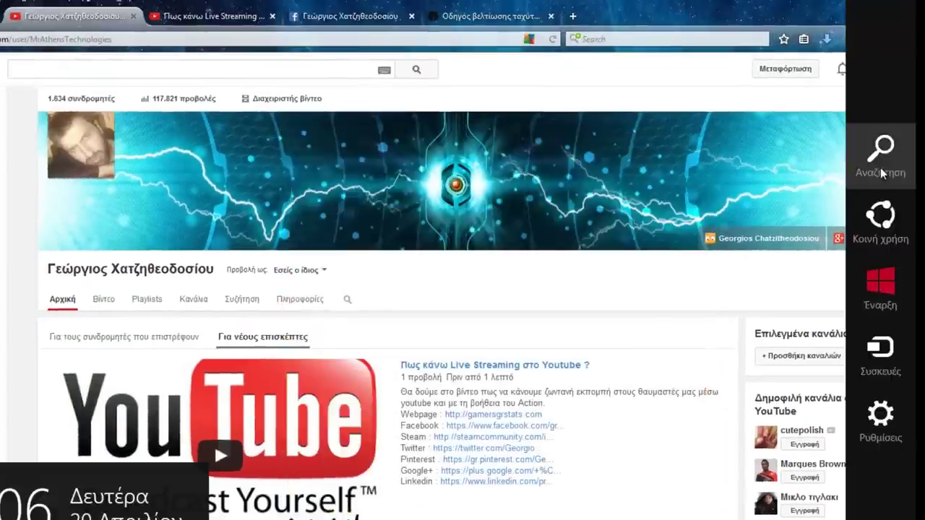
Step: Search Windows for msconfig and launch the System Configuration utility
click(880, 169)
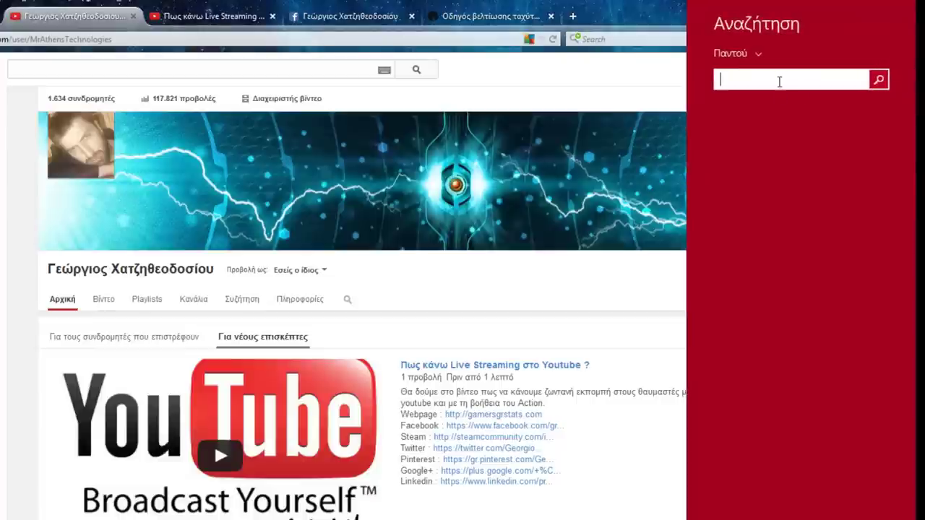
text(ms)
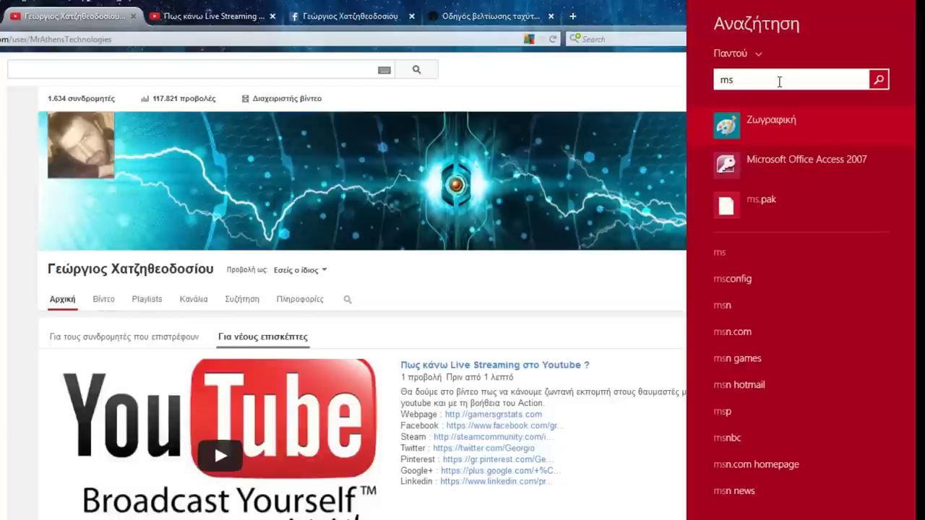
text(config)
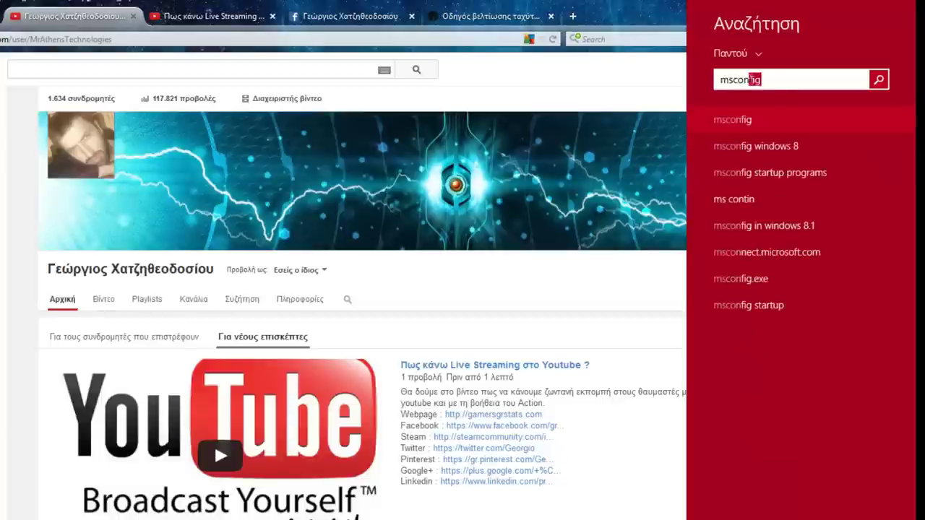
click(743, 120)
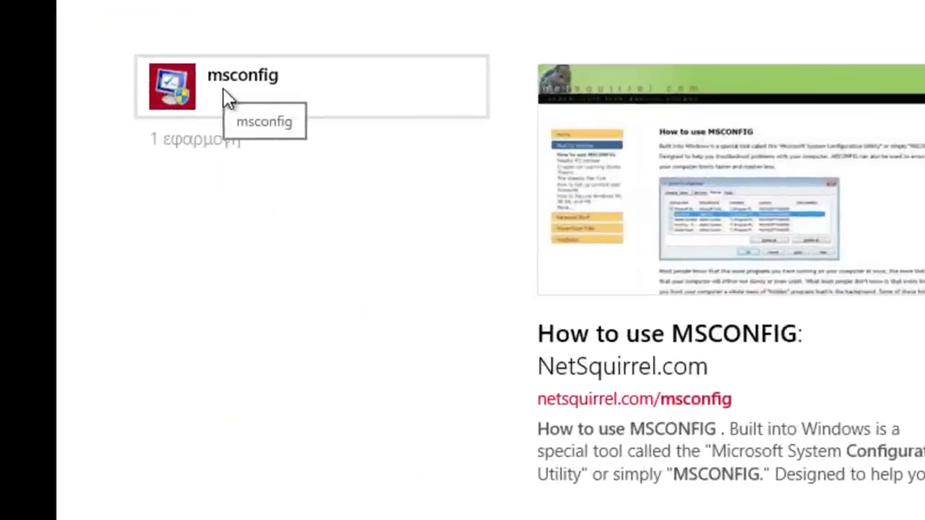
click(223, 88)
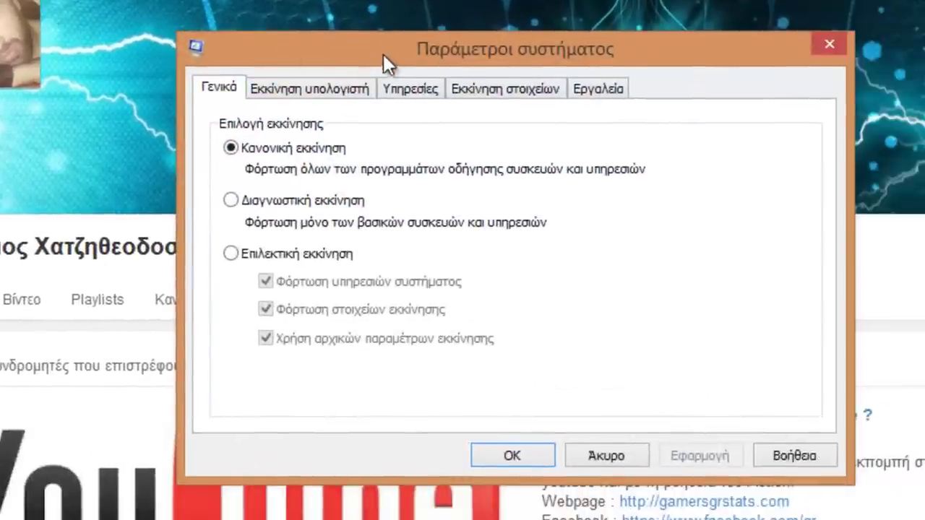
Step: Review the boot options, services and startup sections of System Configuration
drag(383, 54, 308, 111)
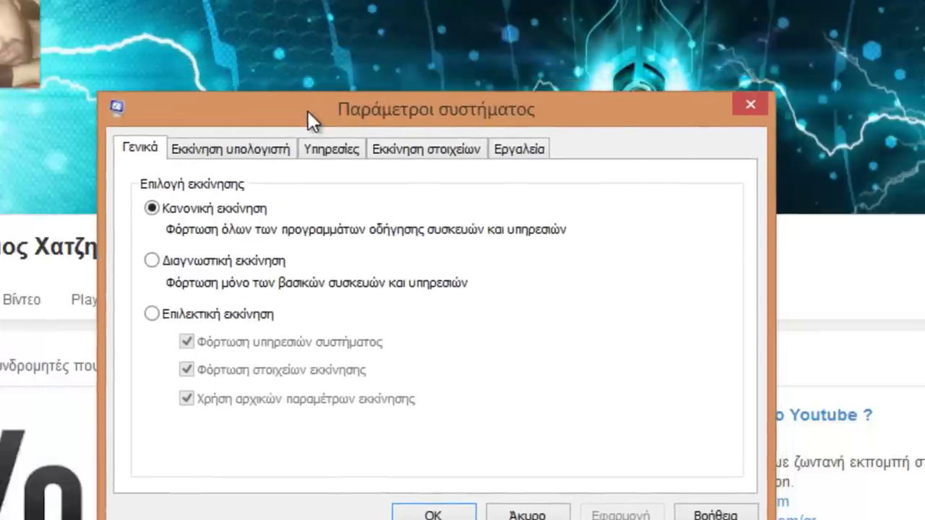
click(254, 154)
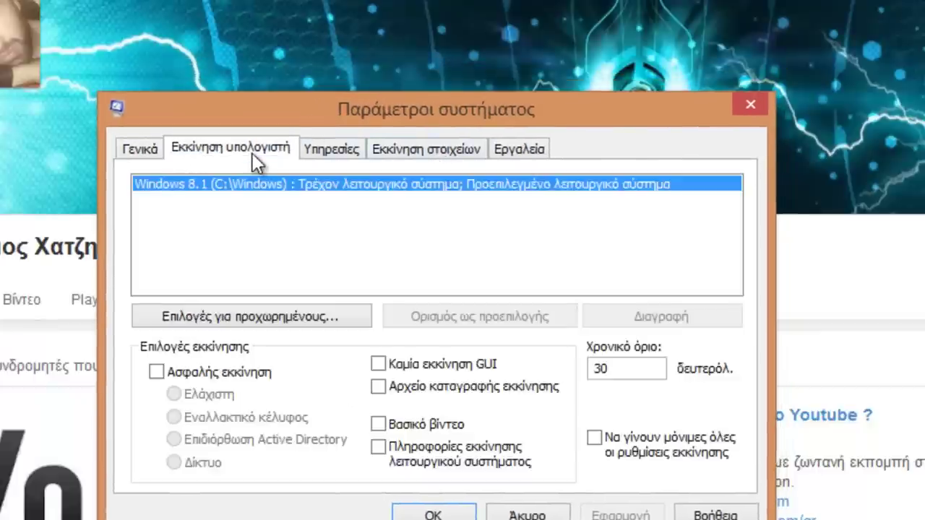
click(341, 153)
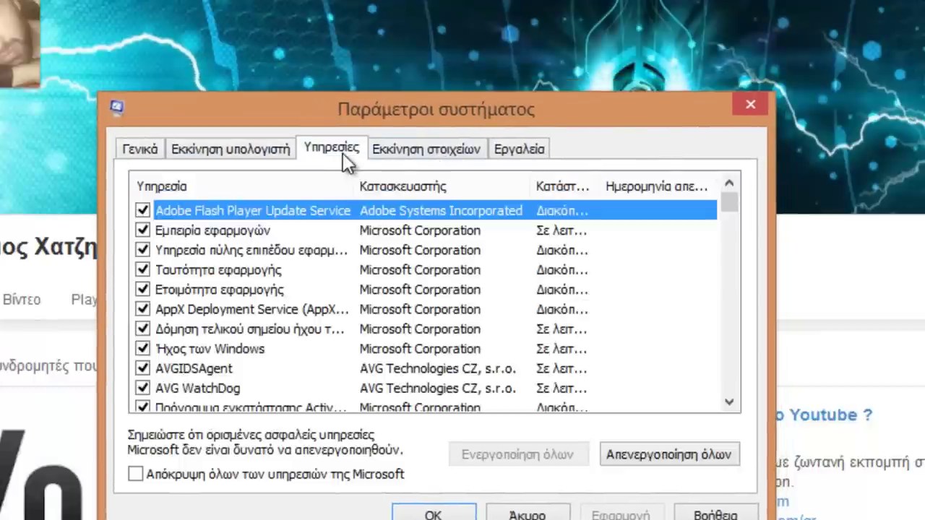
click(385, 152)
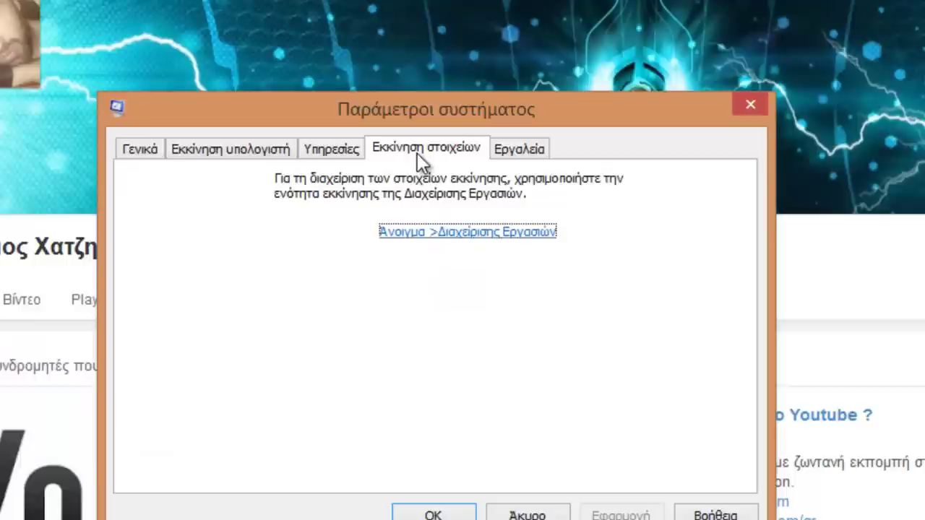
Step: Look through the services list in System Configuration and widen its status column to show the full text
click(337, 149)
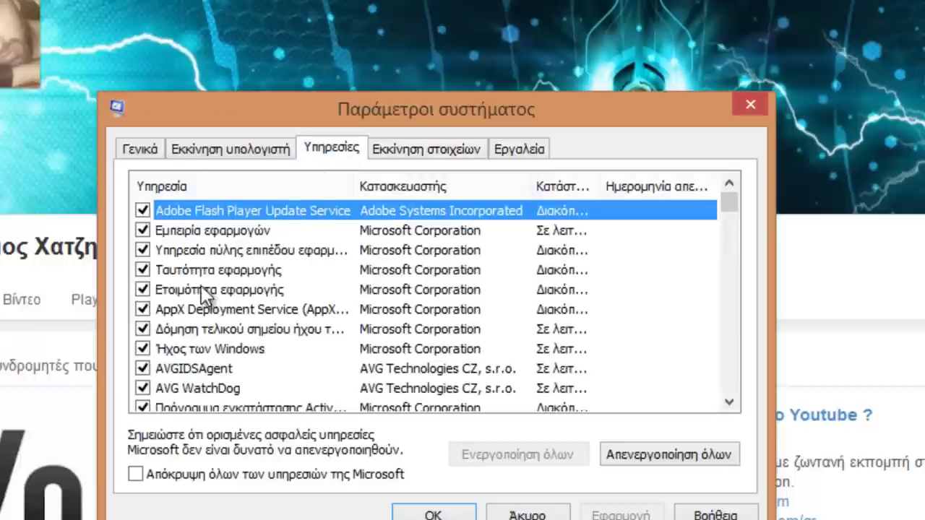
scroll(278, 249, down, 5)
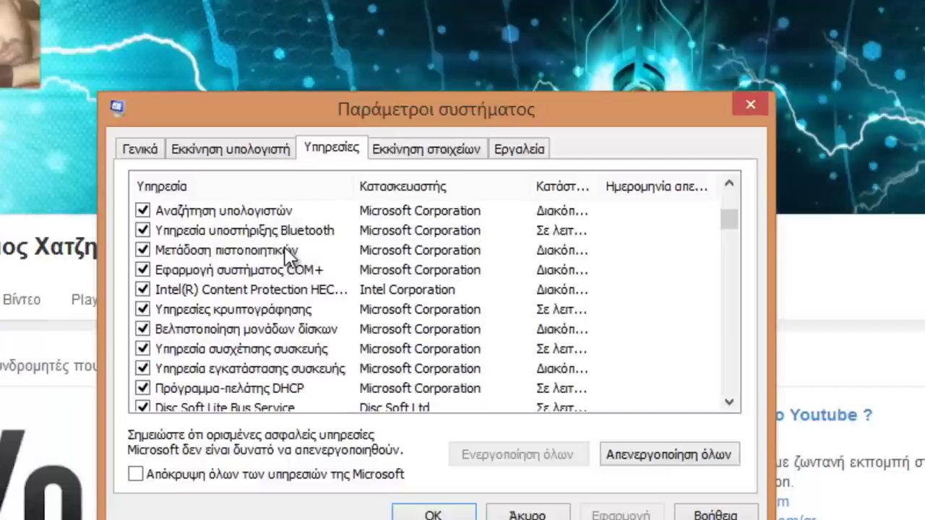
scroll(289, 256, down, 6)
drag(606, 186, 715, 185)
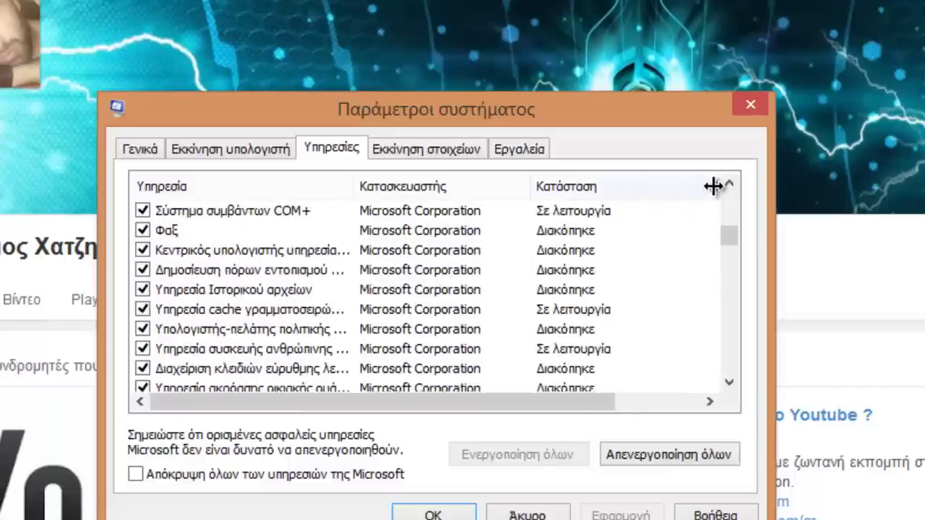
Step: Look through the services list in System Configuration, checking each service's manufacturer and running status
click(584, 311)
scroll(347, 327, down, 2)
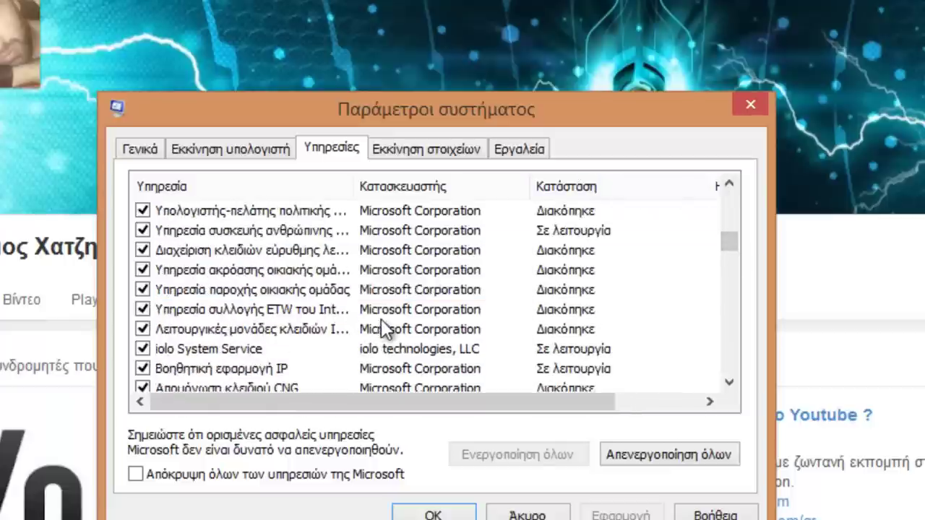
scroll(381, 320, down, 3)
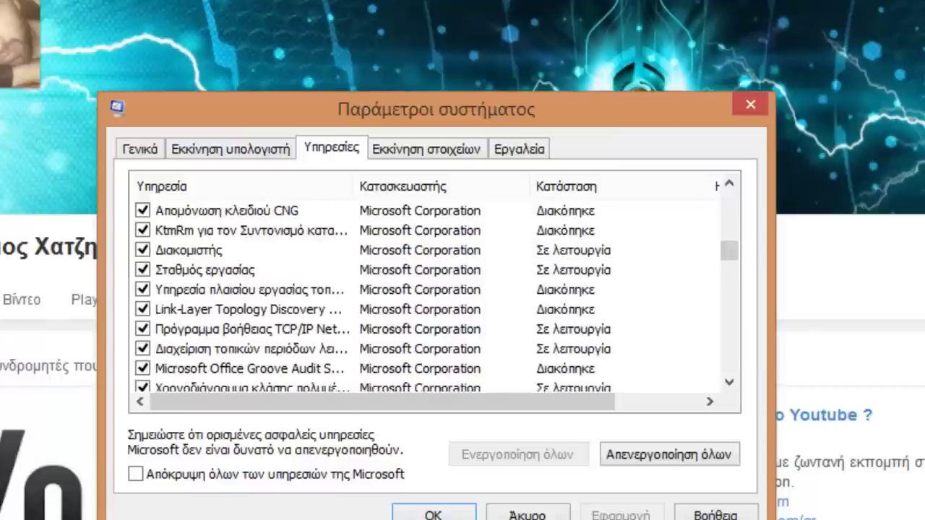
scroll(316, 326, down, 7)
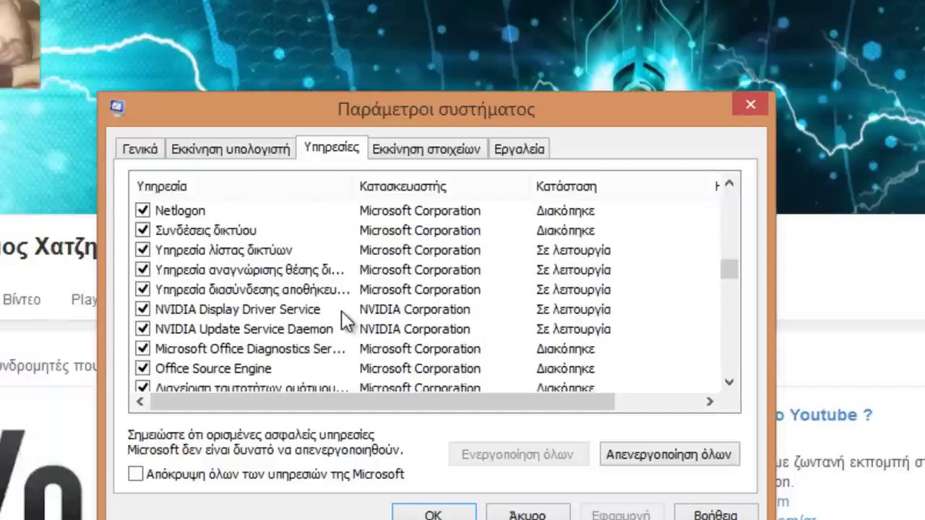
scroll(491, 289, down, 3)
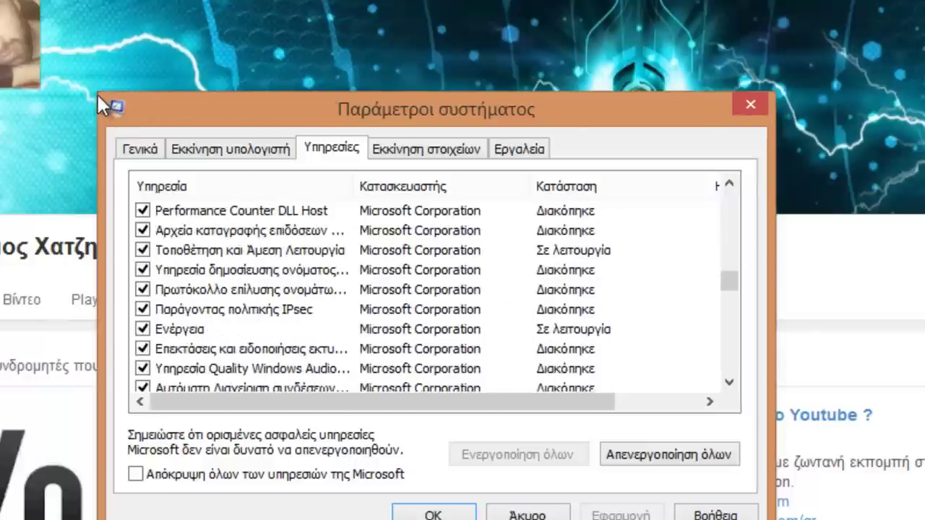
scroll(239, 300, down, 4)
scroll(267, 297, down, 3)
Step: Select the Superfetch service in the list and look back over the services above it
click(574, 310)
click(575, 326)
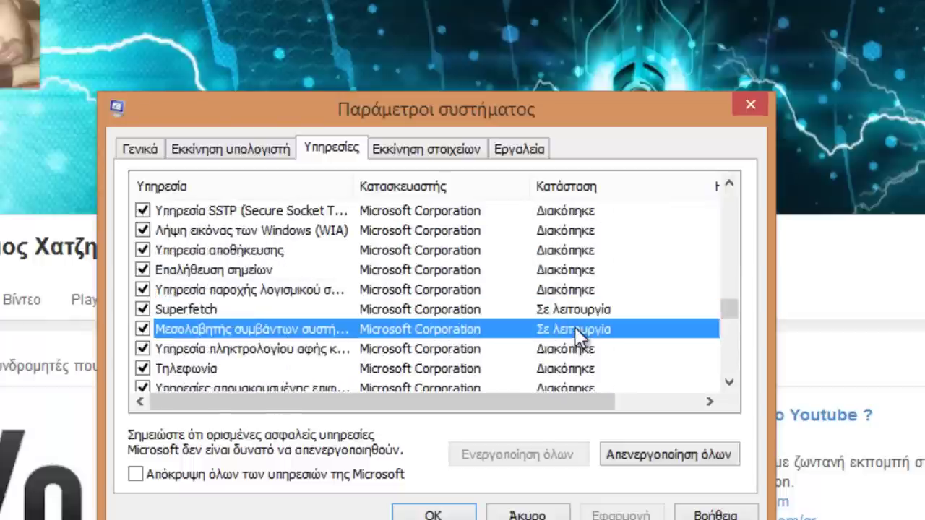
click(415, 309)
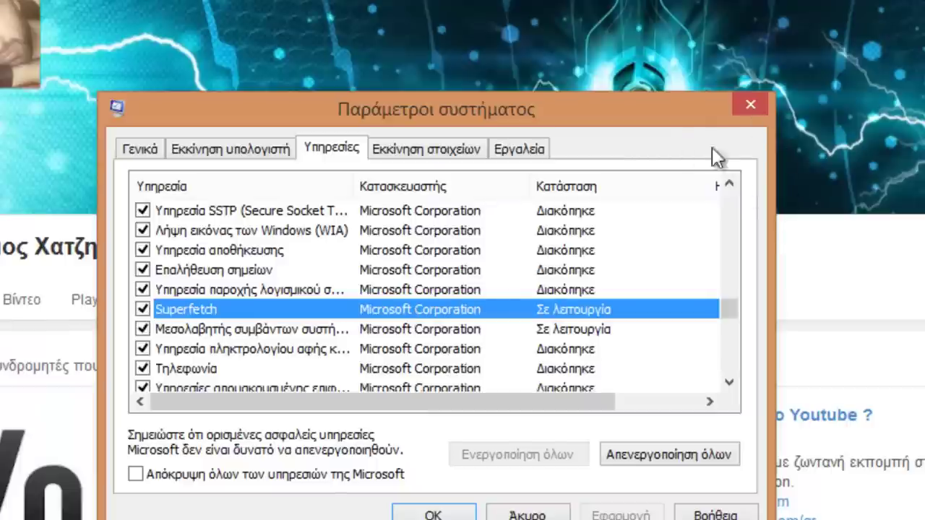
drag(562, 120, 627, 120)
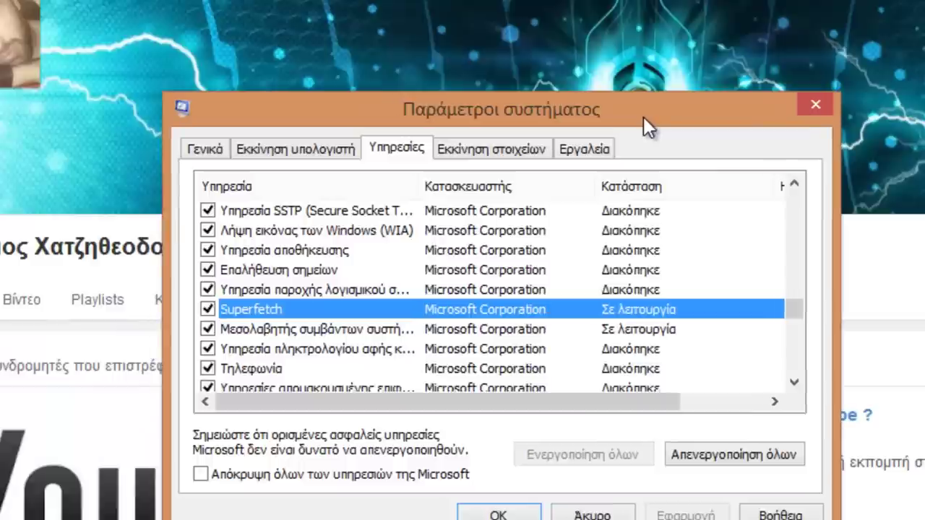
click(318, 251)
click(282, 309)
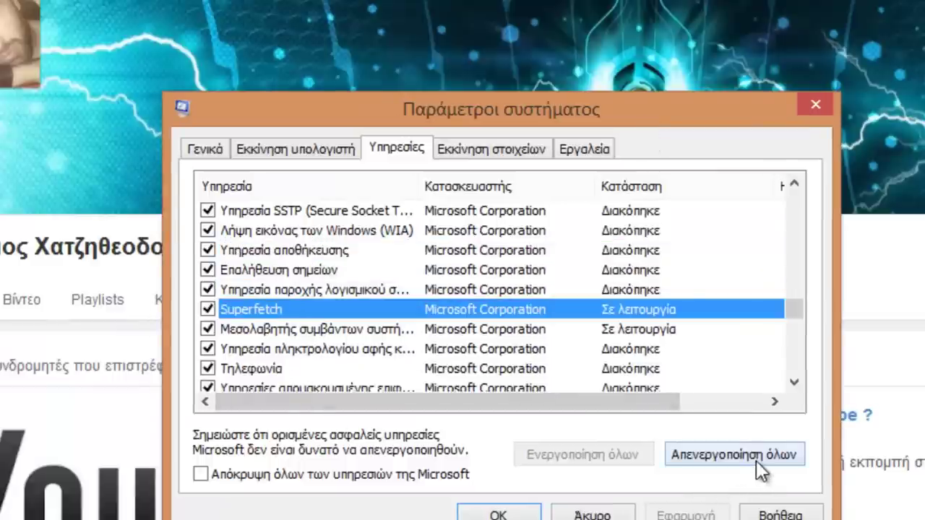
scroll(277, 347, up, 15)
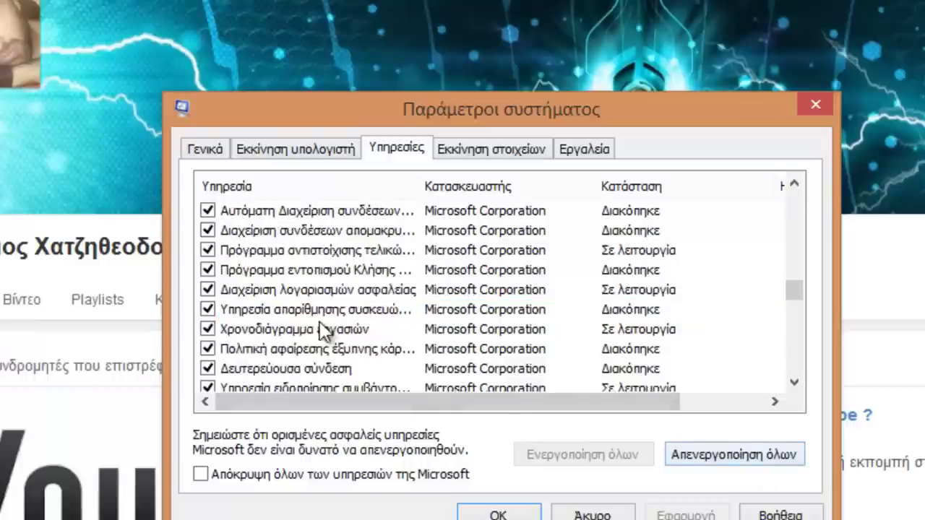
scroll(434, 331, up, 5)
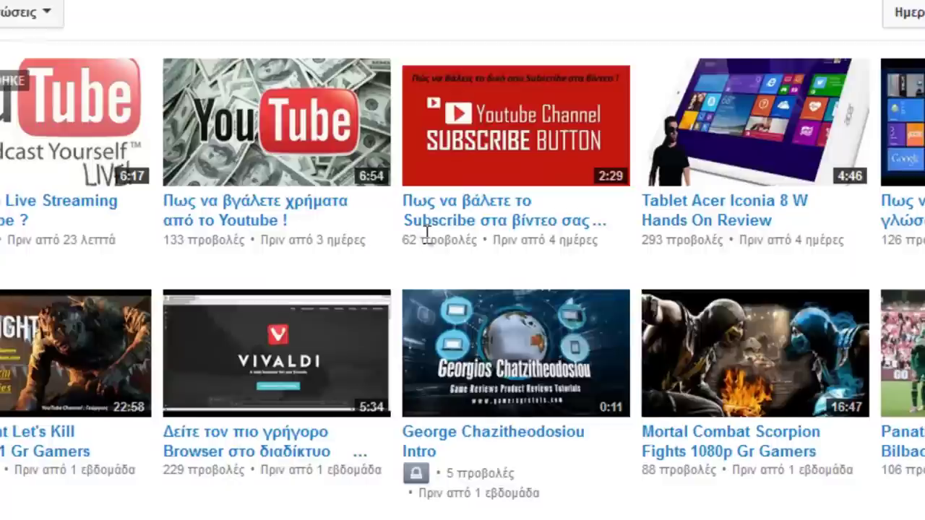
Step: Switch to YouTube in the browser, load more of the channel's videos and open the Spyware Blaster tutorial
scroll(427, 231, down, 8)
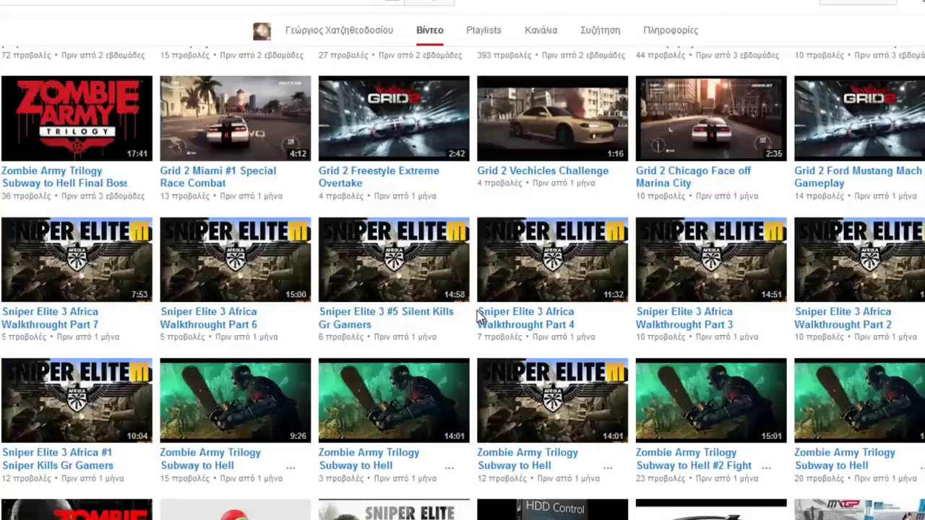
scroll(496, 285, down, 5)
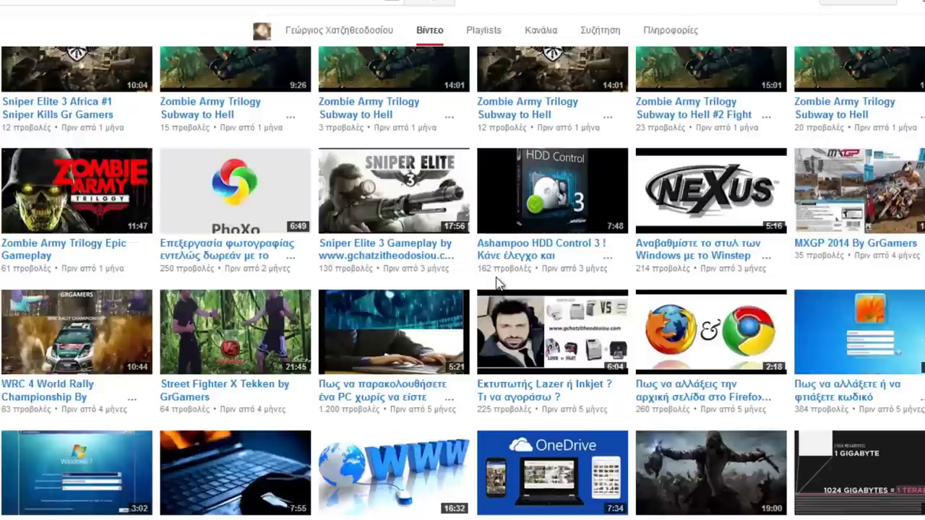
scroll(580, 241, down, 3)
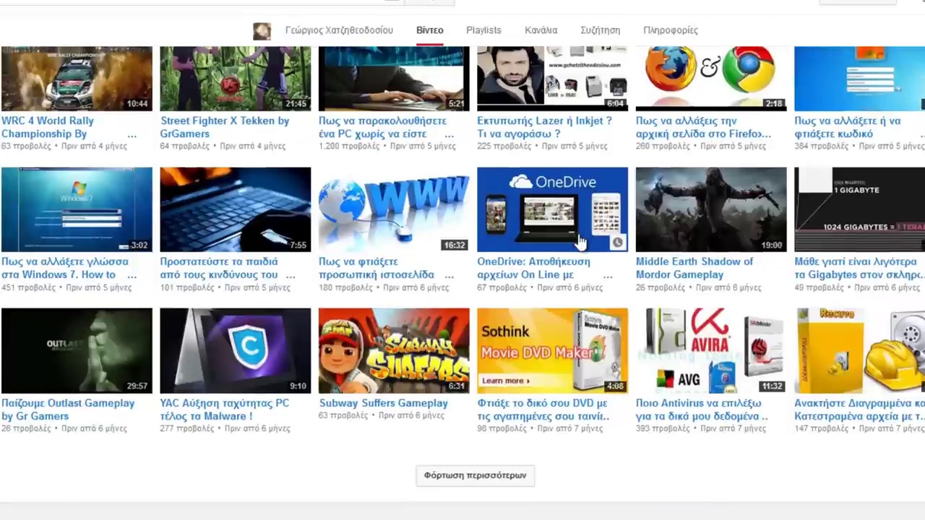
click(499, 480)
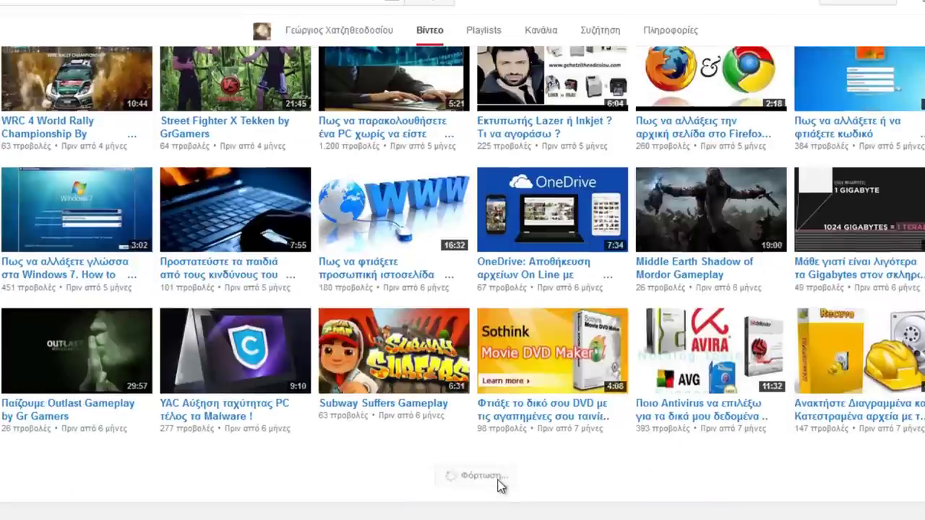
scroll(578, 227, down, 2)
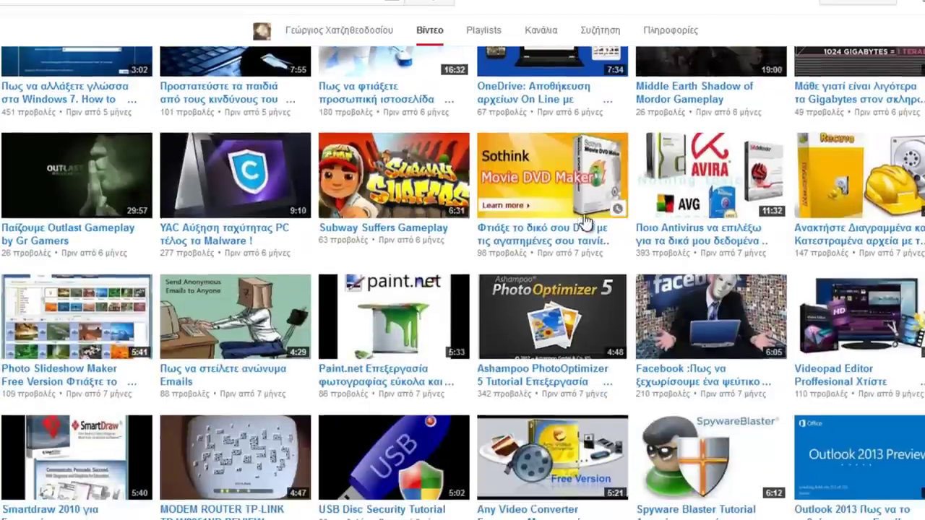
scroll(578, 226, down, 2)
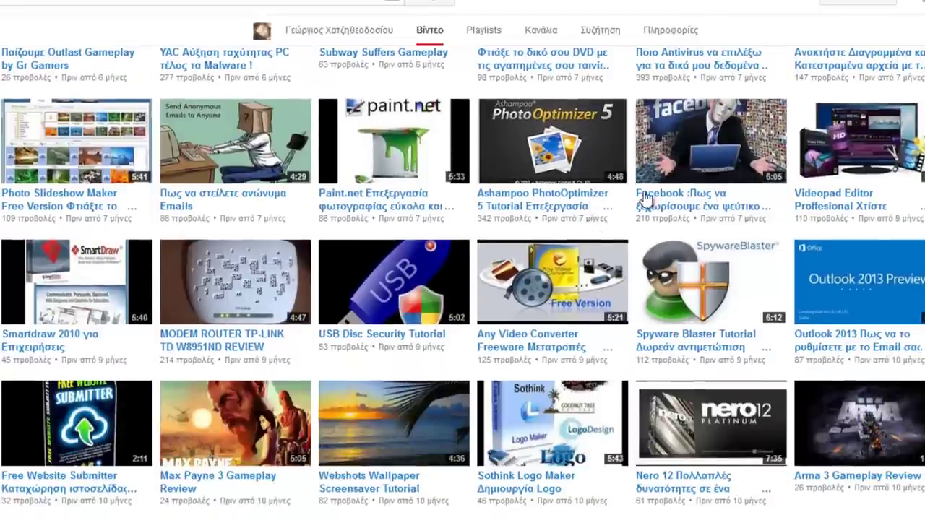
scroll(662, 185, down, 2)
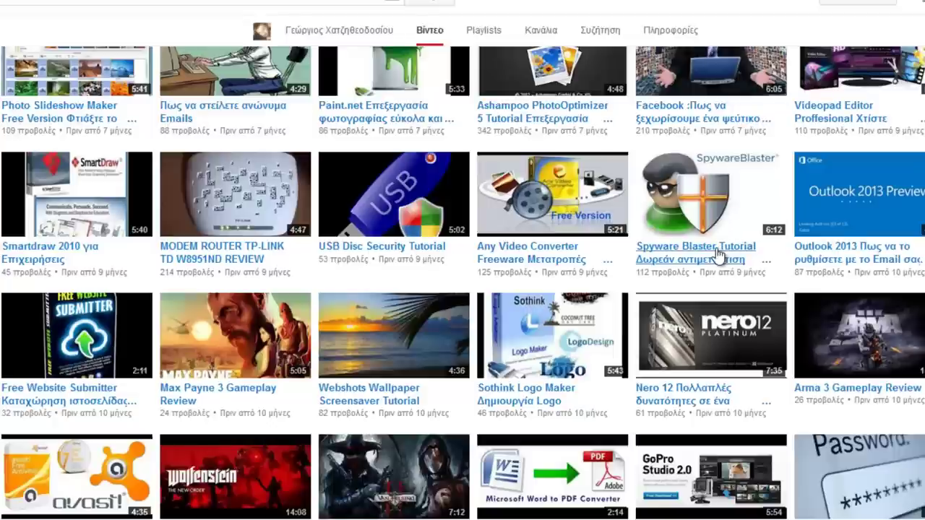
scroll(717, 253, right, 3)
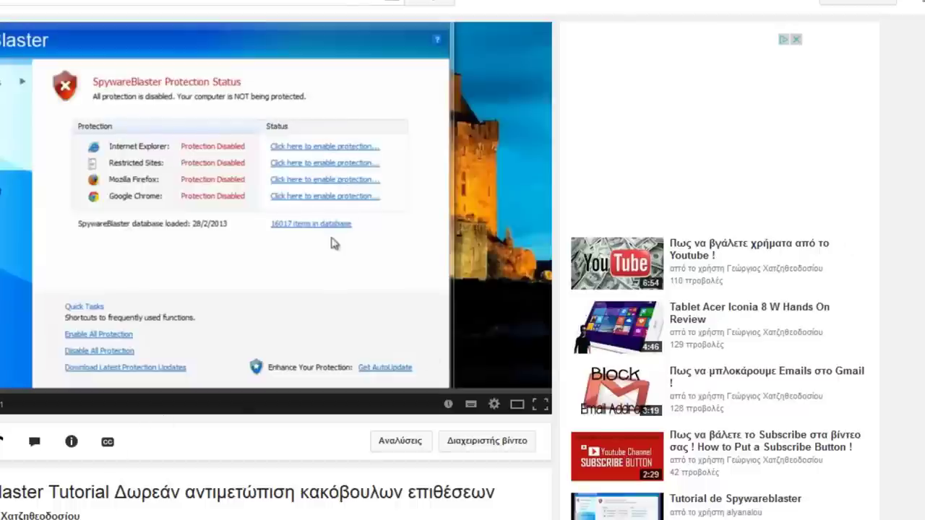
Step: Expand the Spyware Blaster video's description and review its text, links and comments
scroll(768, 253, down, 4)
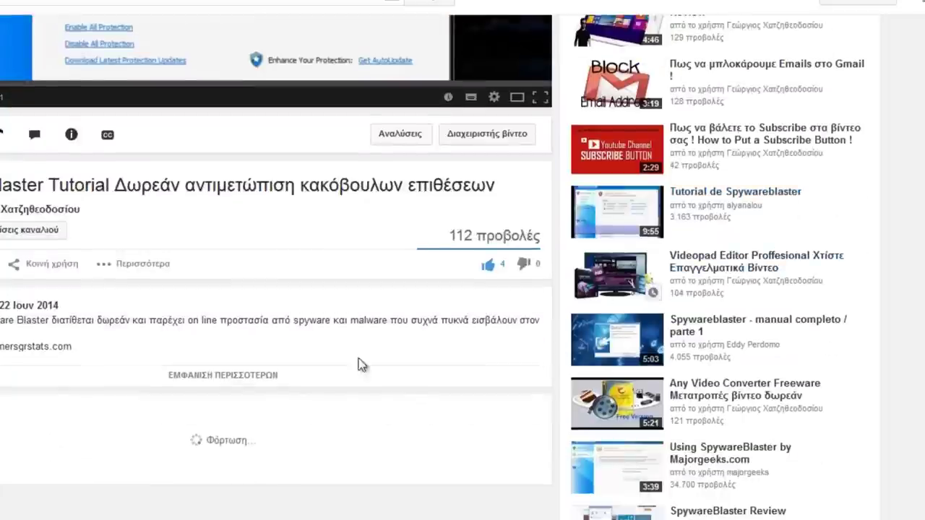
click(247, 377)
scroll(479, 422, up, 4)
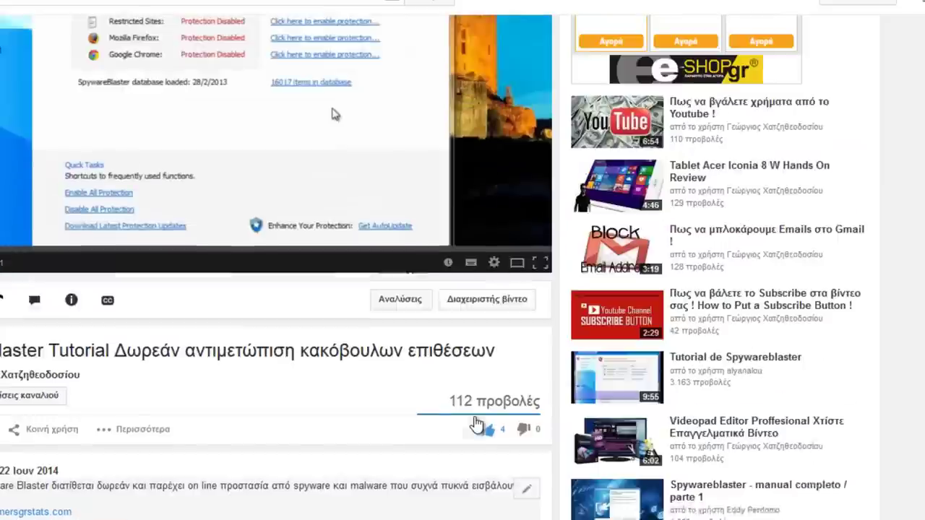
scroll(475, 421, down, 1)
scroll(474, 423, up, 1)
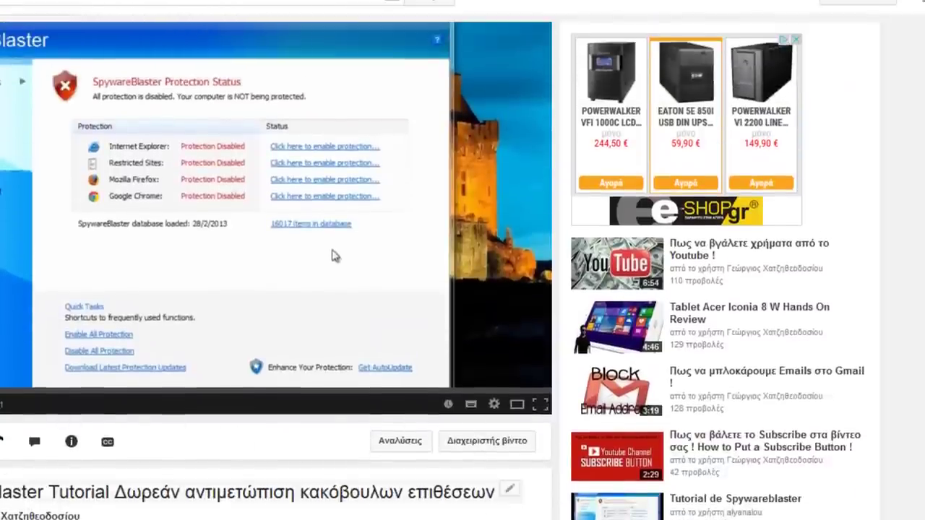
scroll(263, 493, down, 7)
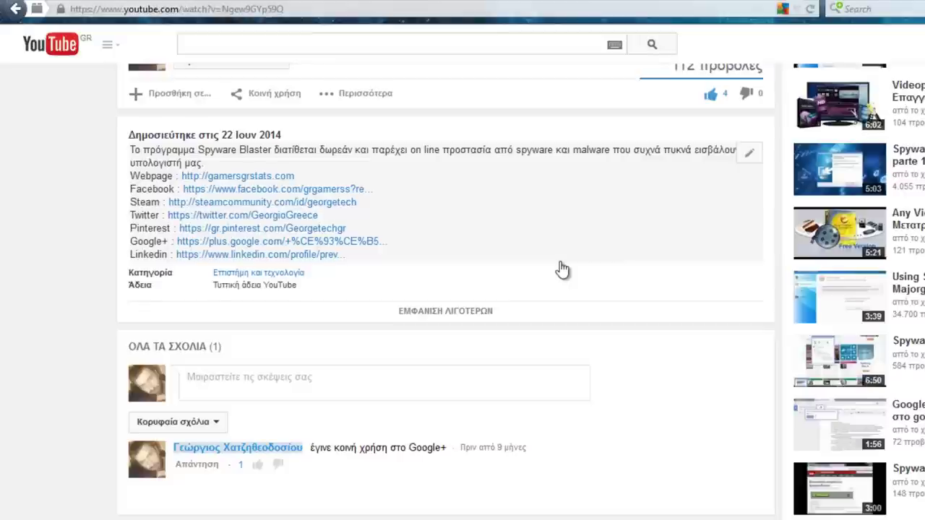
scroll(571, 274, up, 5)
scroll(600, 312, down, 3)
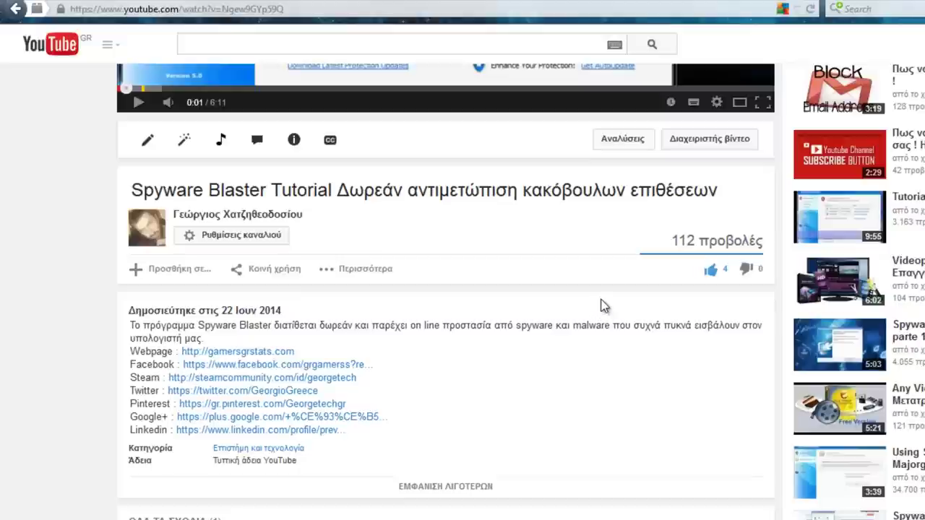
scroll(605, 306, up, 5)
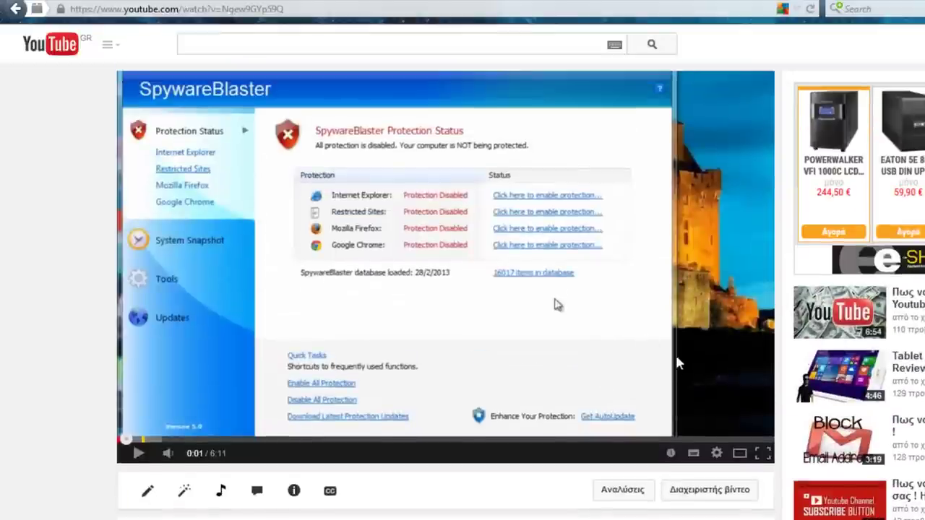
scroll(641, 473, down, 4)
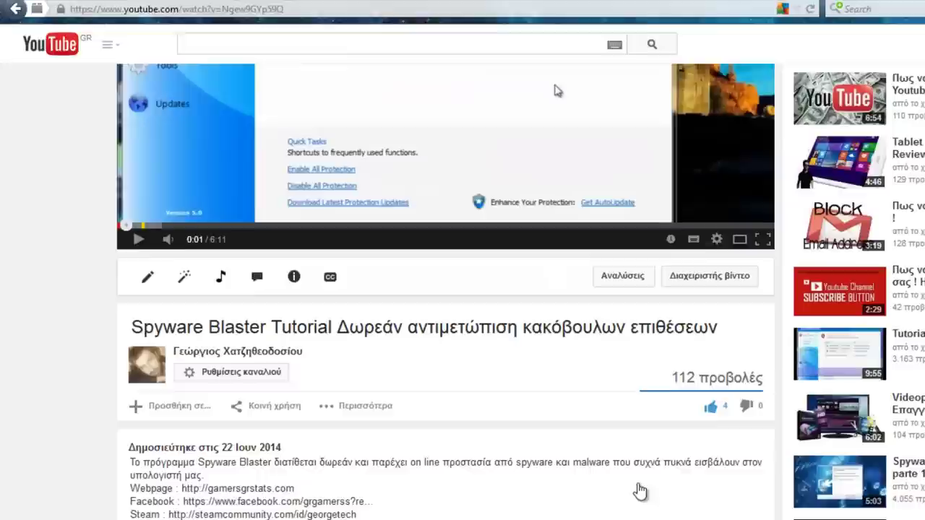
scroll(596, 460, up, 2)
scroll(597, 461, up, 3)
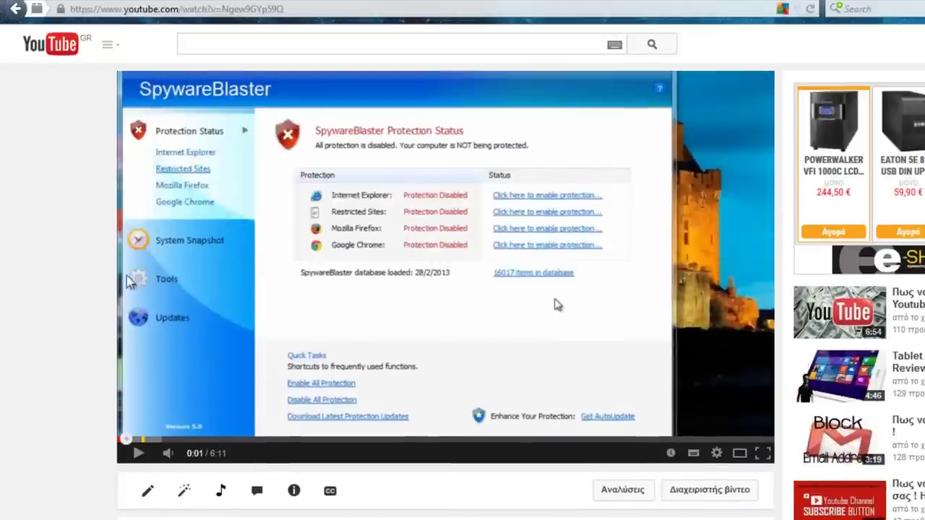
scroll(23, 214, down, 4)
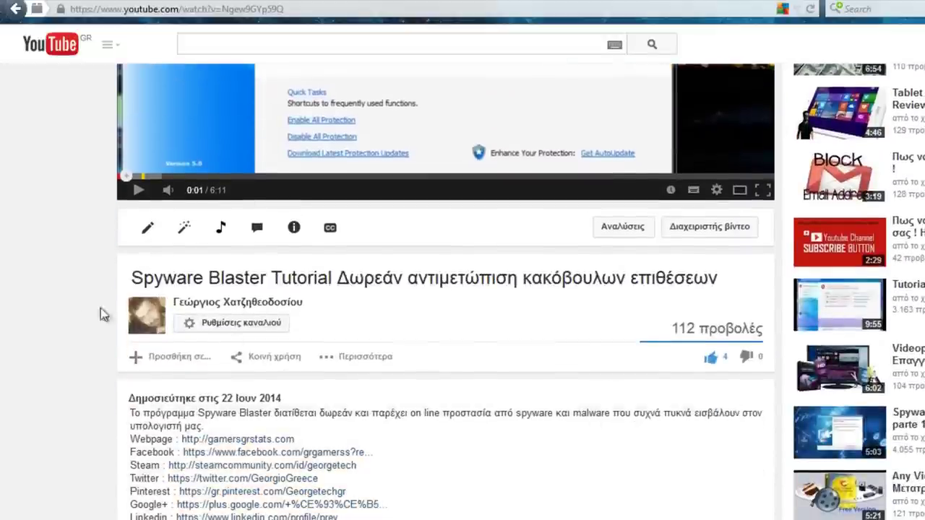
scroll(37, 306, up, 3)
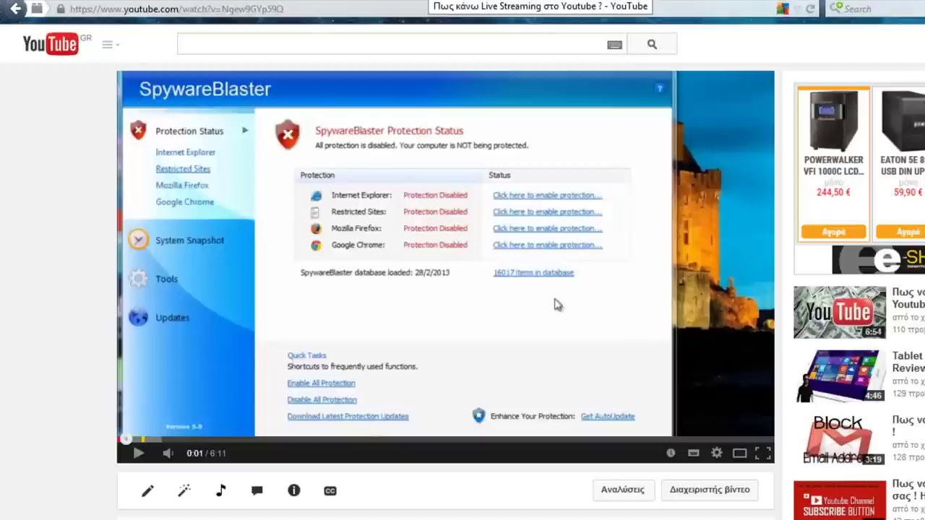
Step: Return to the channel's video list and look through the older uploads
key(alt+Left)
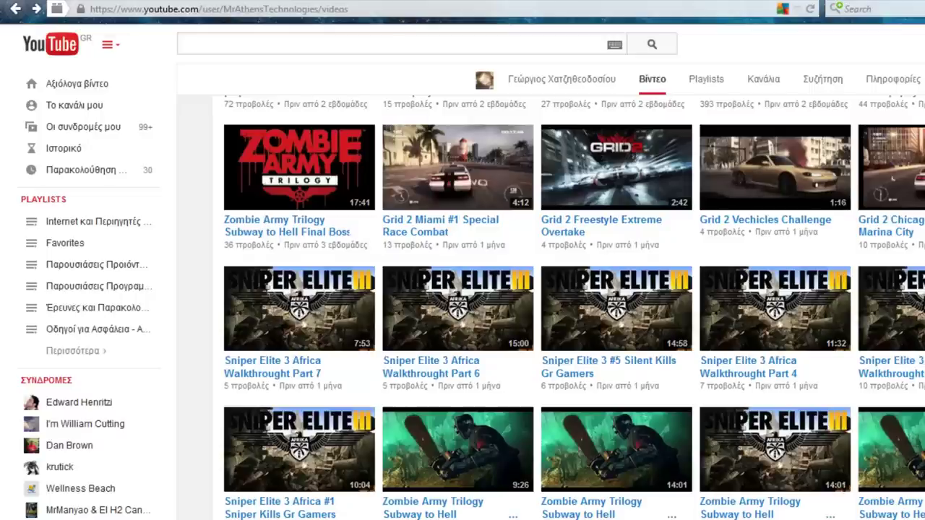
scroll(463, 304, down, 6)
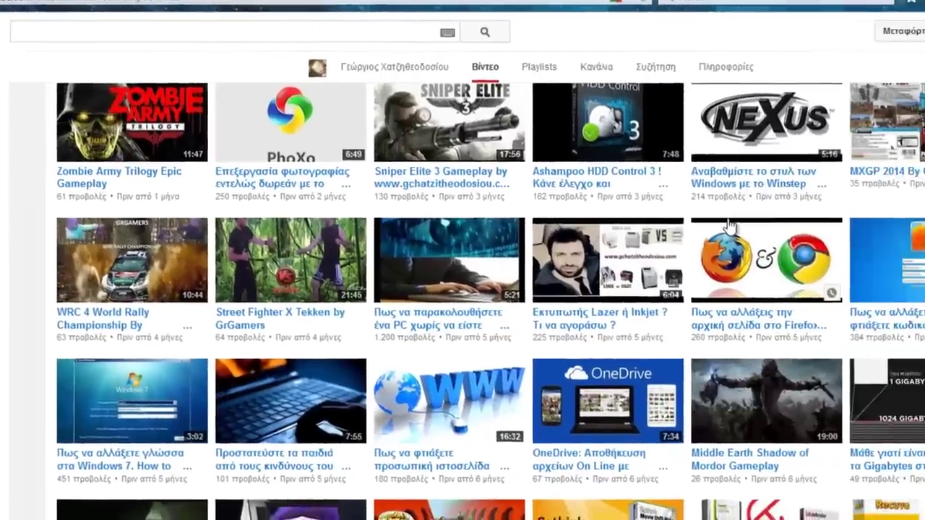
scroll(897, 239, down, 3)
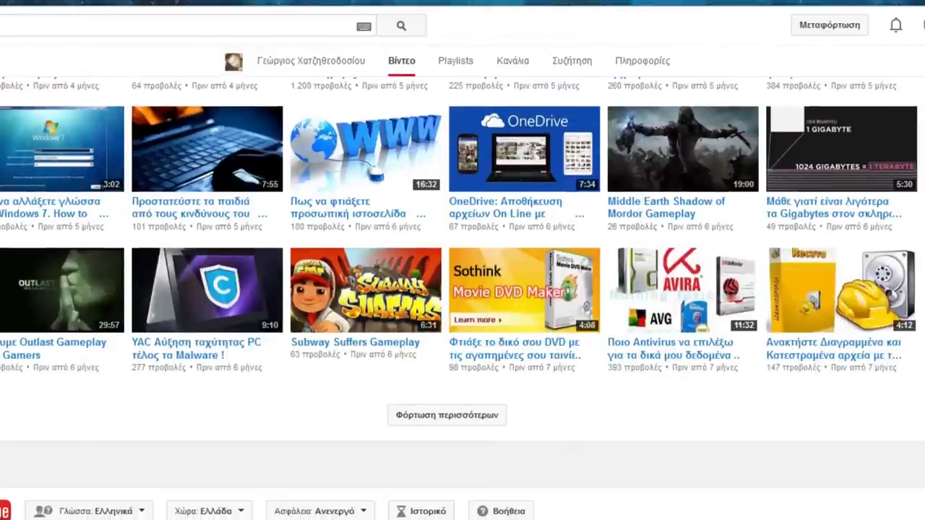
Step: Open the Windows Control Panel and show the list of installed programs that can be uninstalled
mouse_move(922, 7)
click(912, 127)
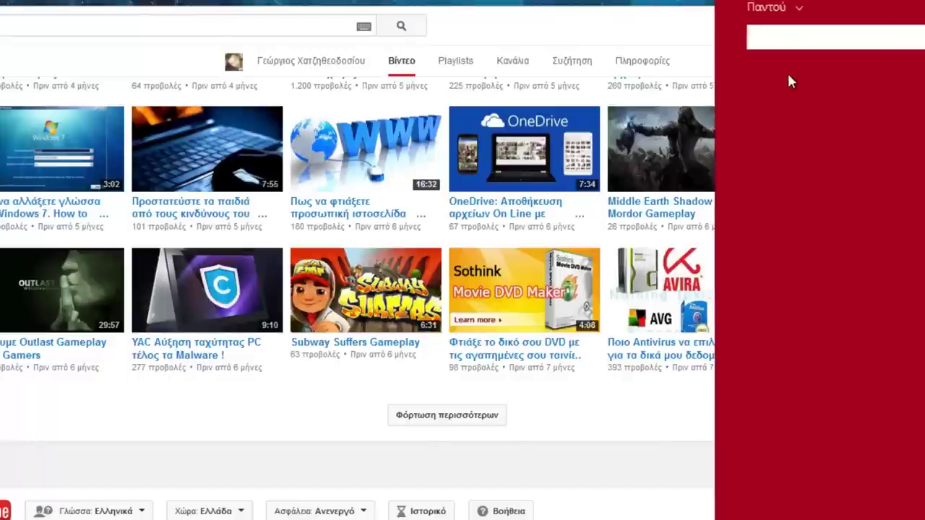
text(cont)
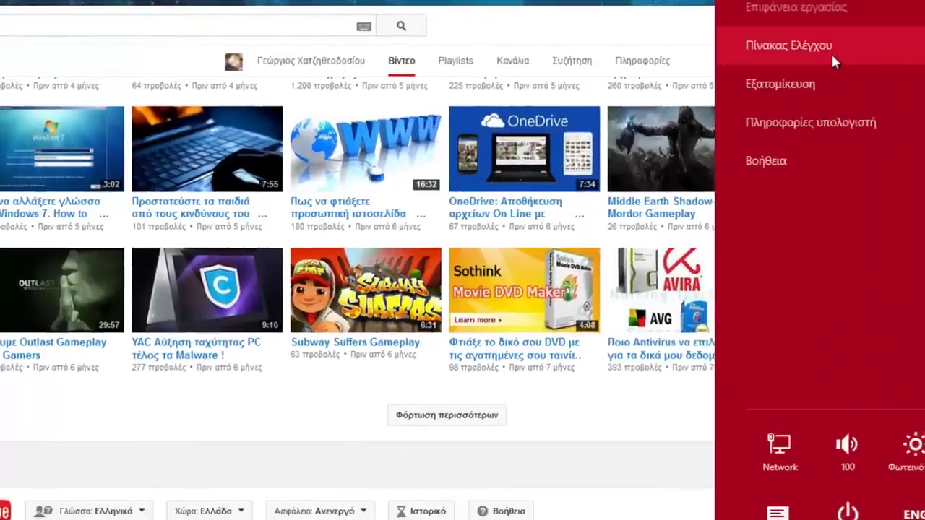
click(832, 55)
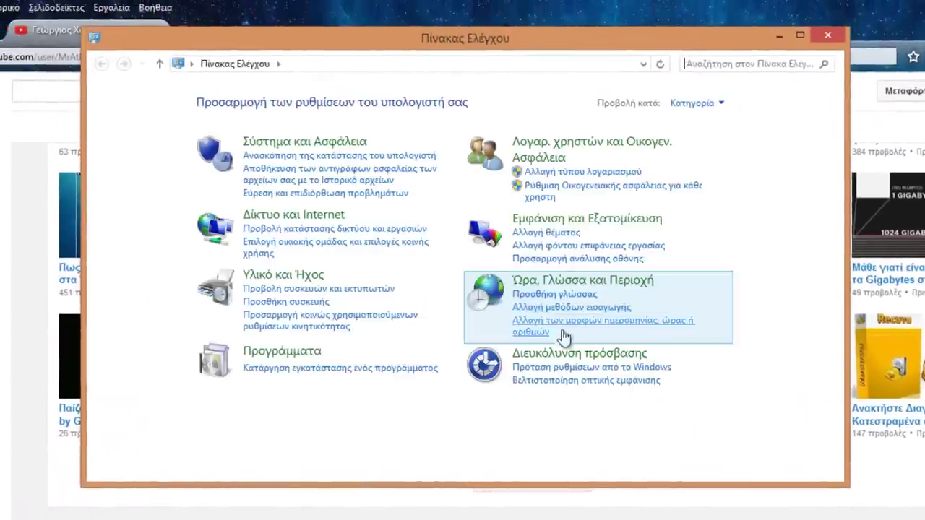
click(410, 371)
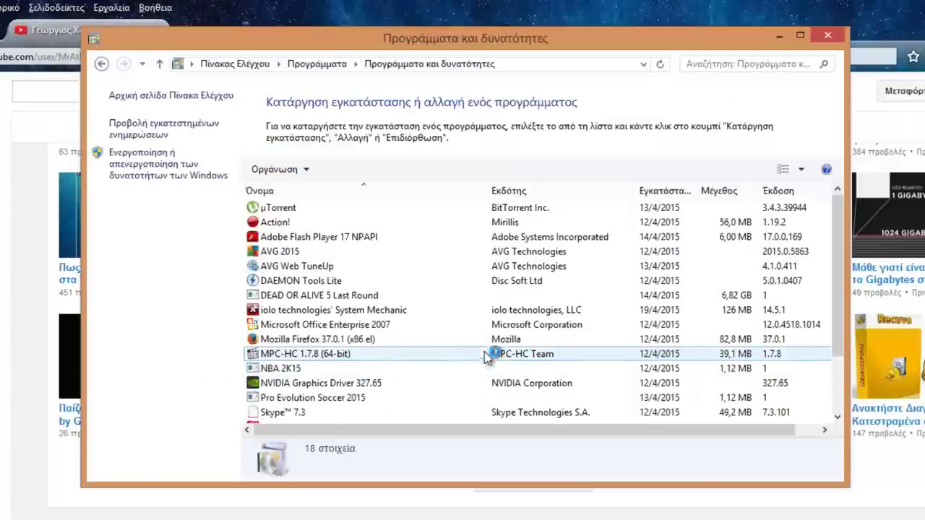
Step: Look through the list of installed programs and close the Programs and Features window
scroll(625, 213, down, 3)
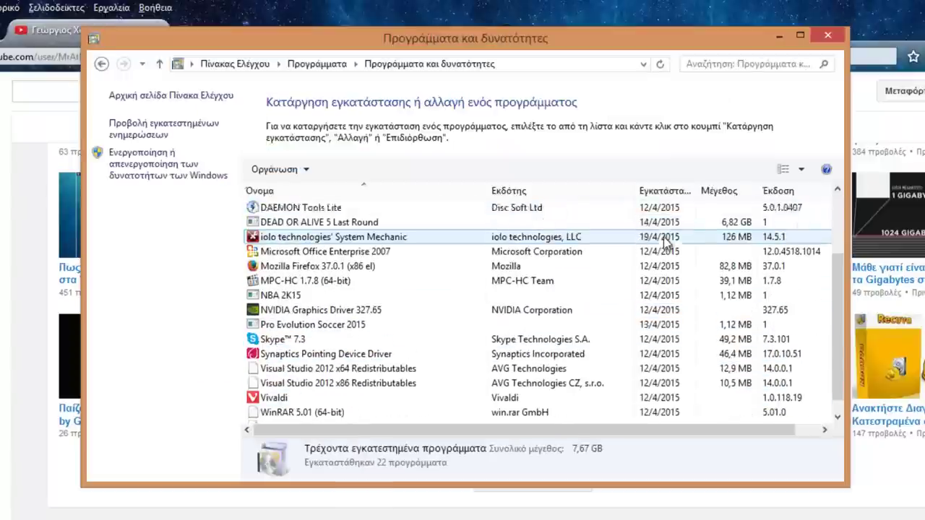
scroll(600, 223, up, 3)
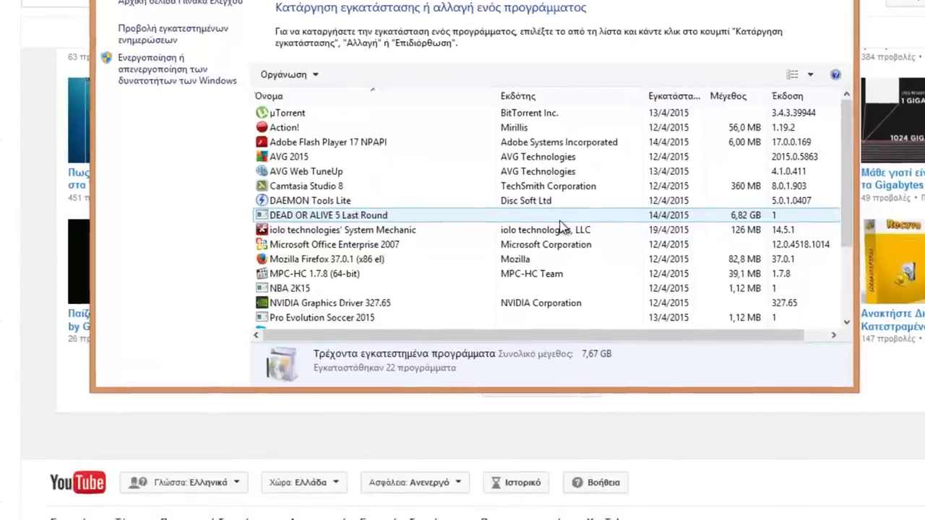
drag(534, 0, 435, 111)
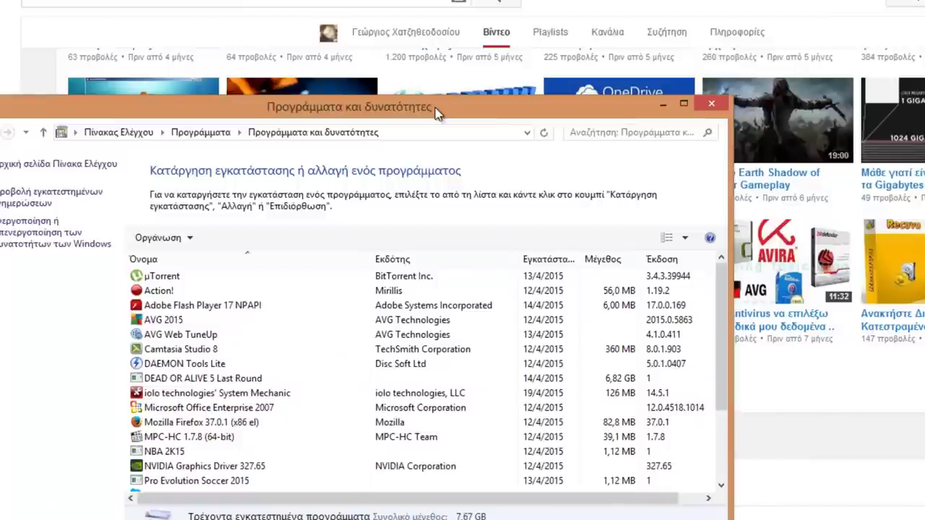
click(712, 104)
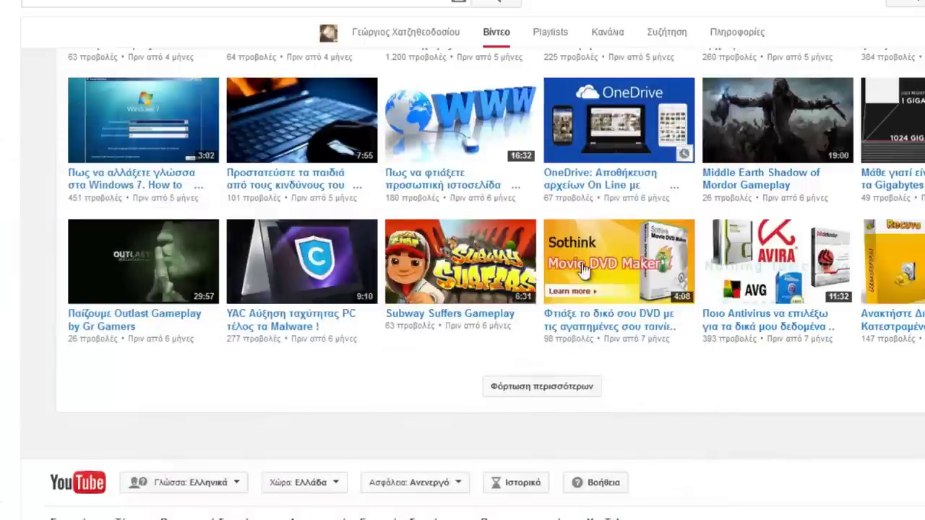
Step: Load more of the channel's videos, look through the older uploads and return to the beginning of the list
click(571, 395)
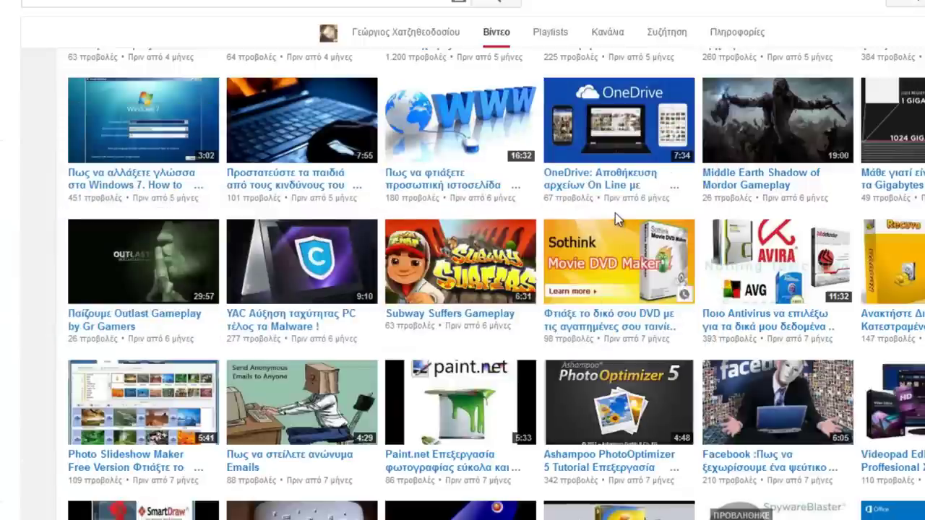
scroll(615, 212, down, 3)
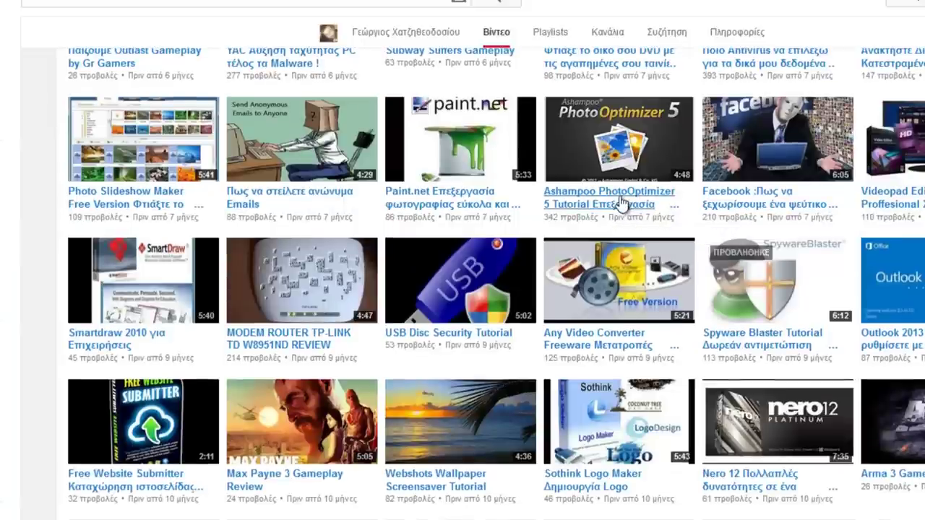
scroll(611, 204, down, 2)
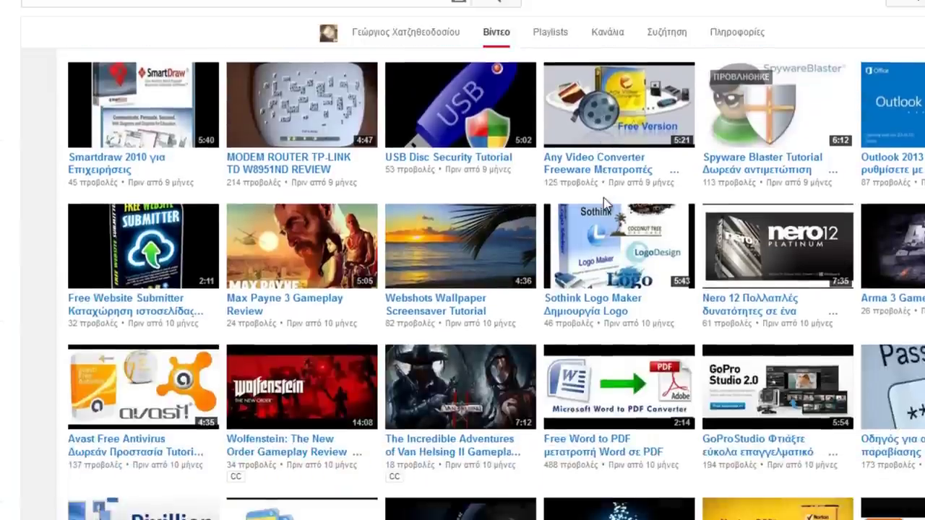
scroll(605, 204, down, 3)
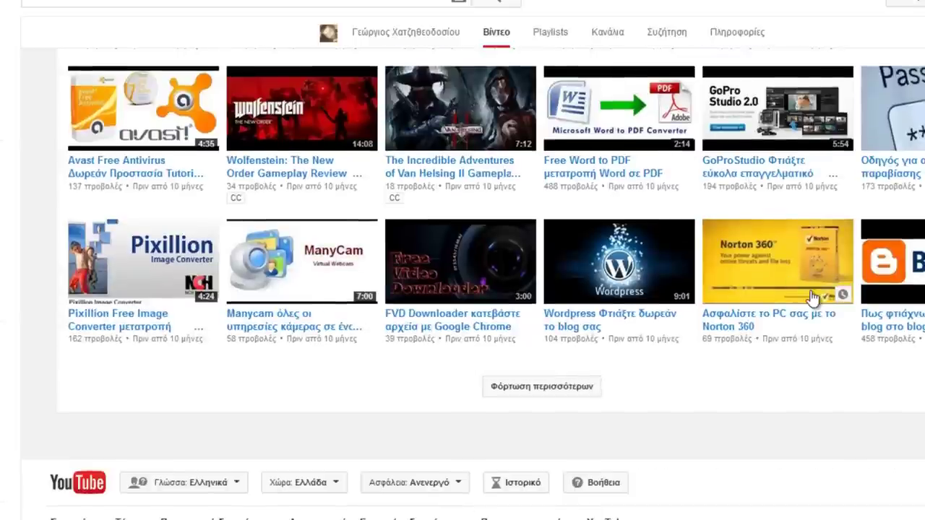
scroll(812, 300, up, 4)
scroll(813, 300, up, 1)
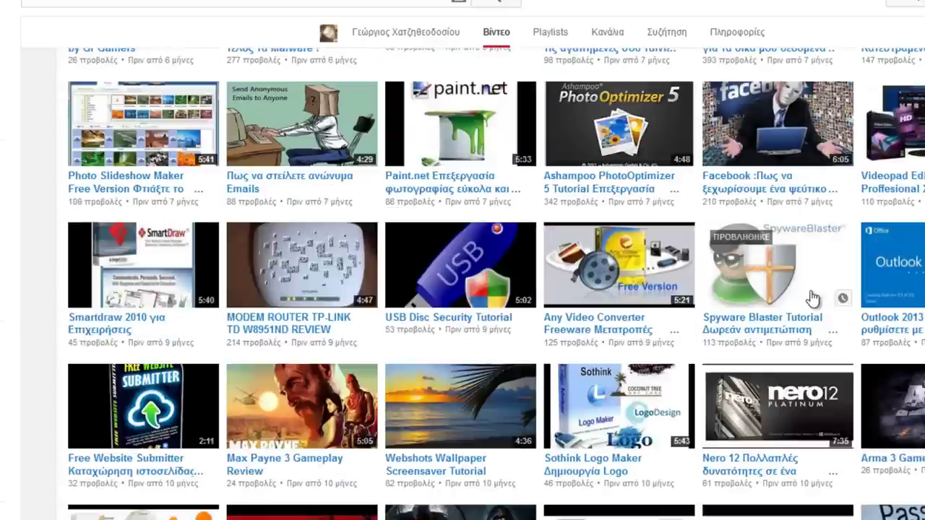
scroll(813, 299, up, 3)
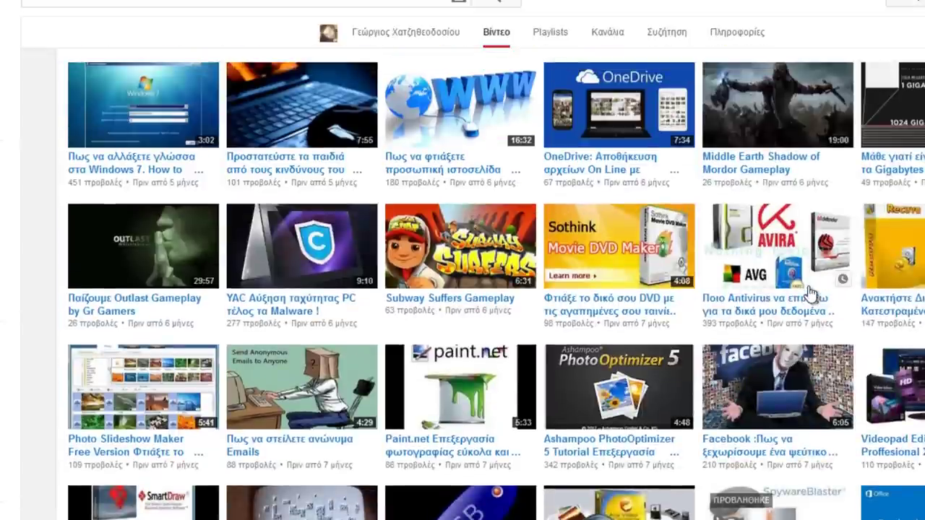
scroll(810, 293, up, 2)
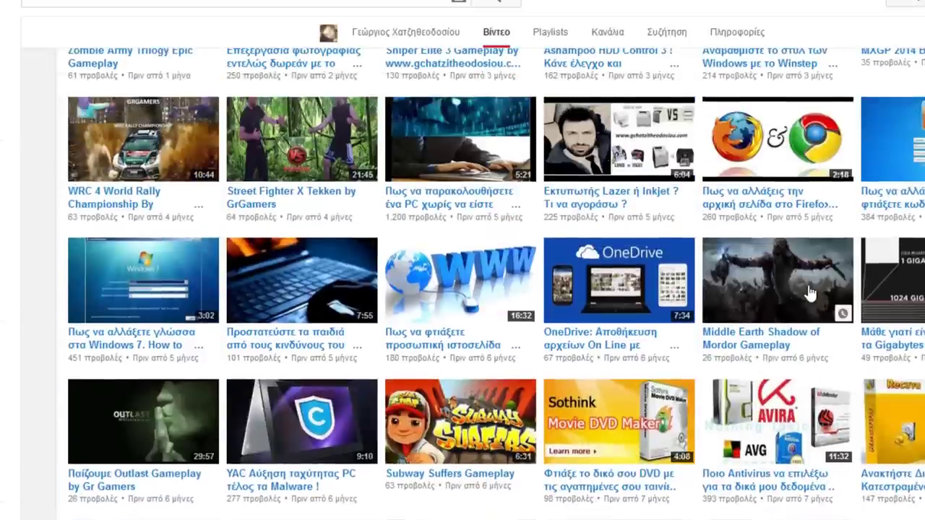
scroll(810, 293, up, 4)
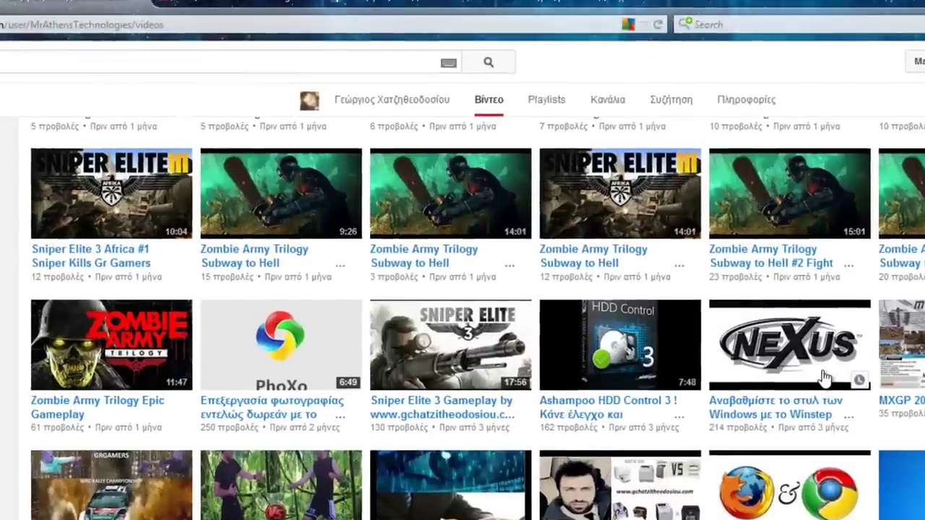
scroll(824, 377, up, 10)
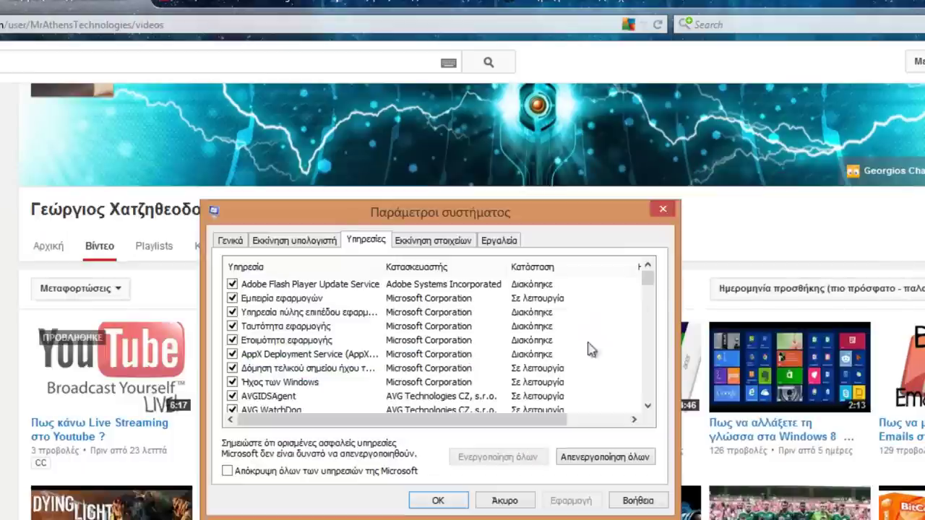
Step: Close the System Configuration window and open the YouTube channel's home page
click(664, 211)
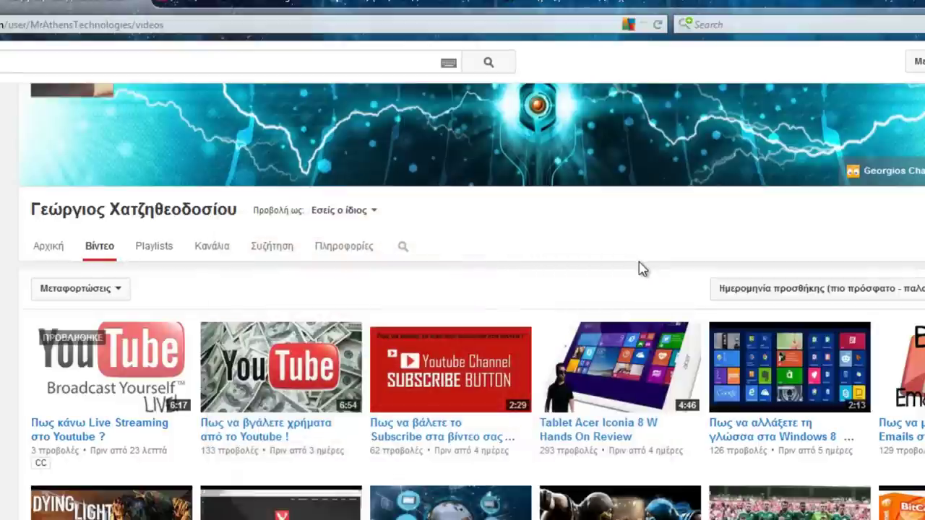
click(59, 248)
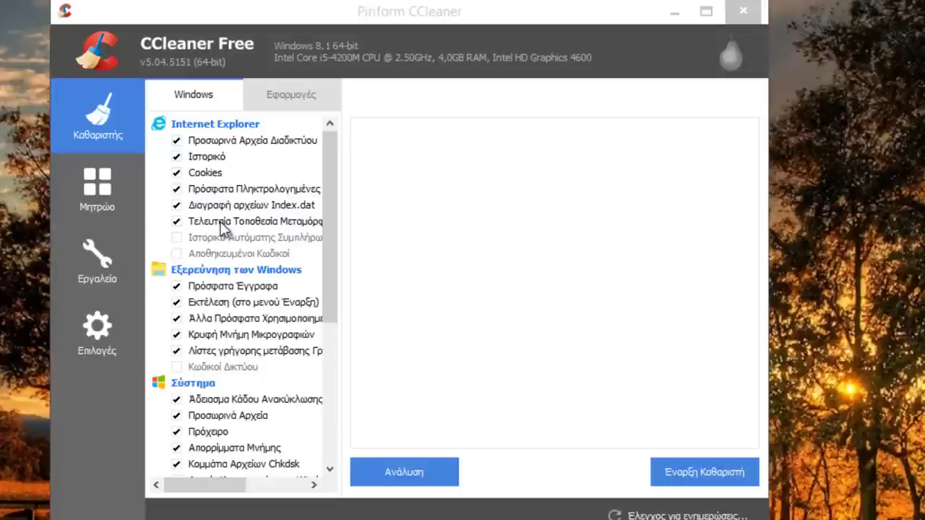
Step: Reposition the CCleaner window and widen its Windows cleaning list to fit the full option names
drag(455, 17, 427, 38)
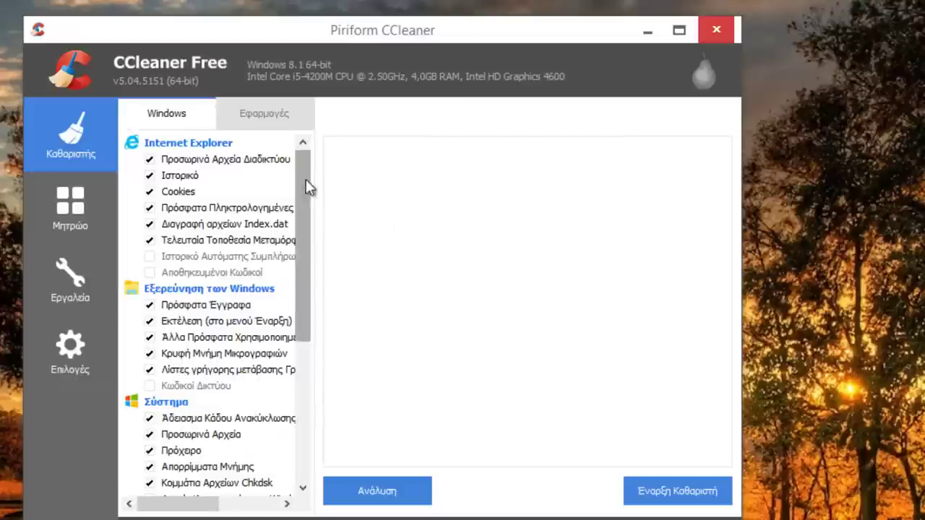
drag(319, 180, 502, 188)
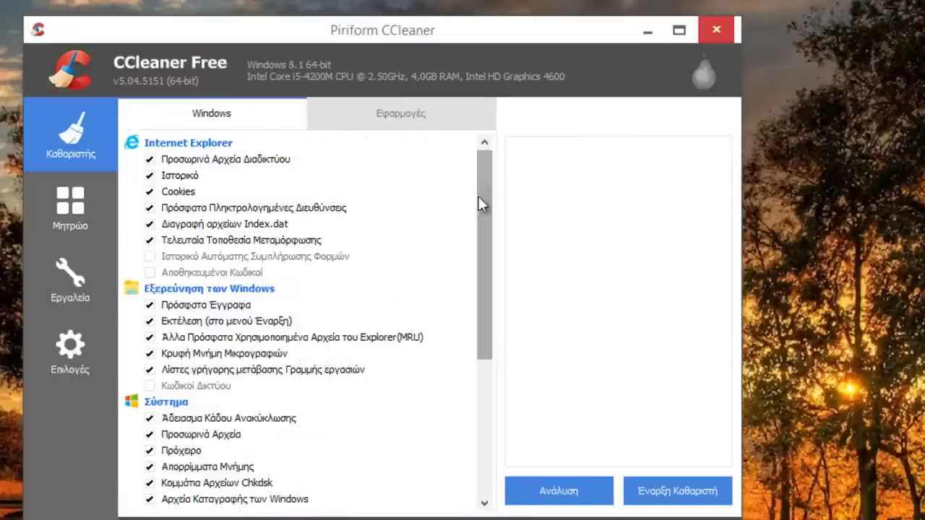
drag(486, 175, 488, 152)
Step: Look through CCleaner's registry cleaner, its uninstall tool, and the general, custom and advanced program options
click(62, 210)
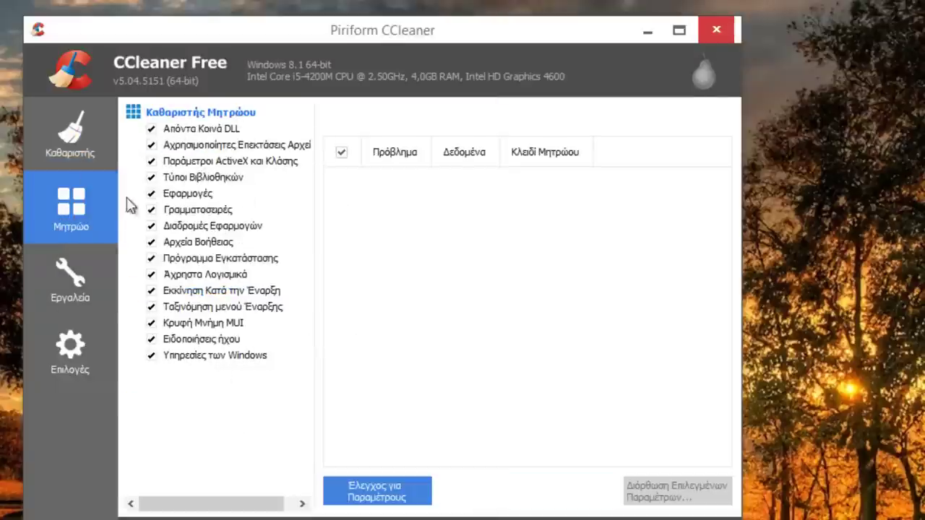
click(72, 296)
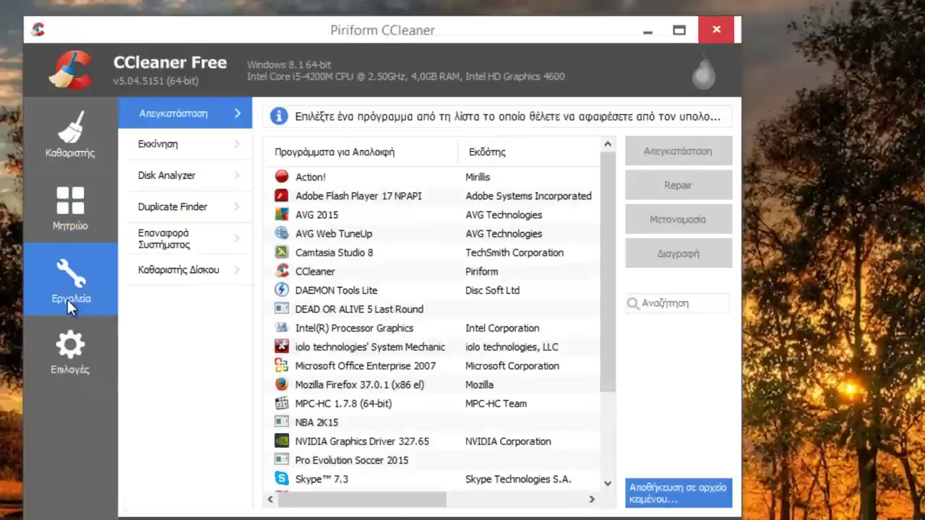
click(76, 352)
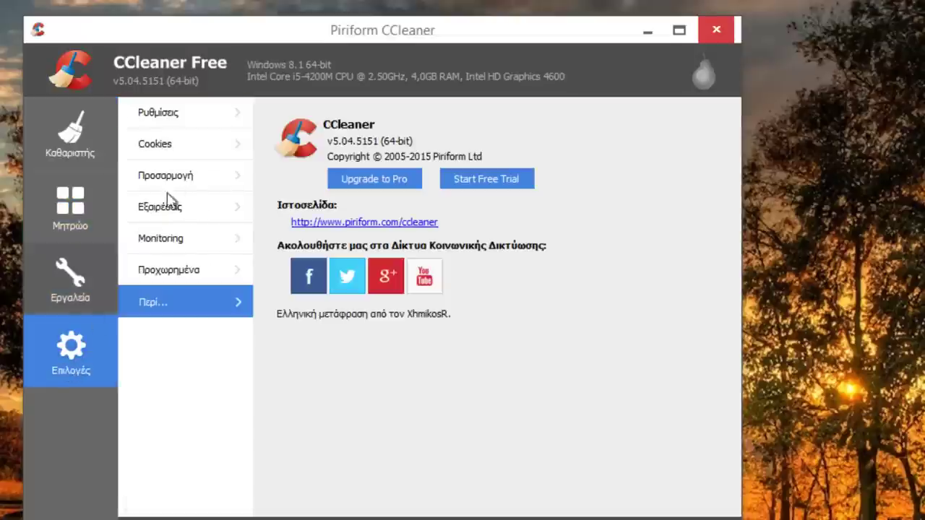
click(189, 149)
click(192, 113)
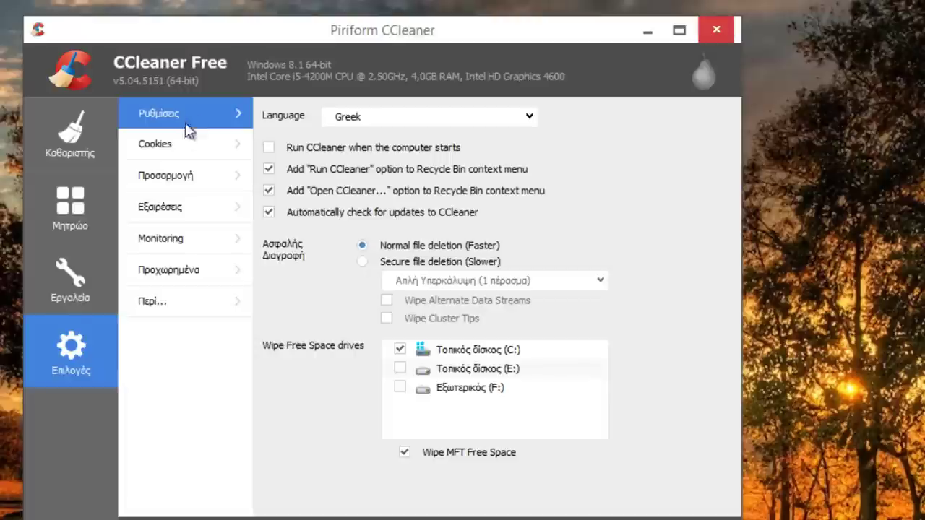
click(206, 175)
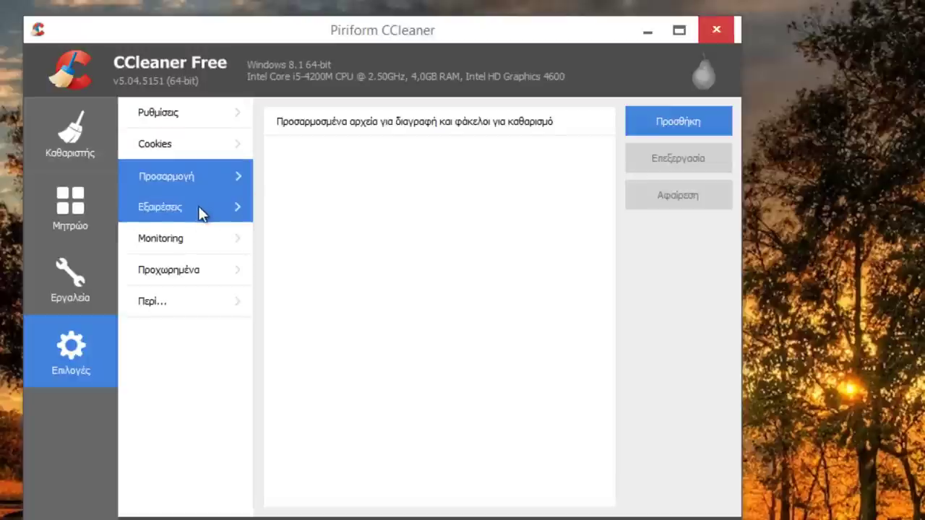
click(195, 280)
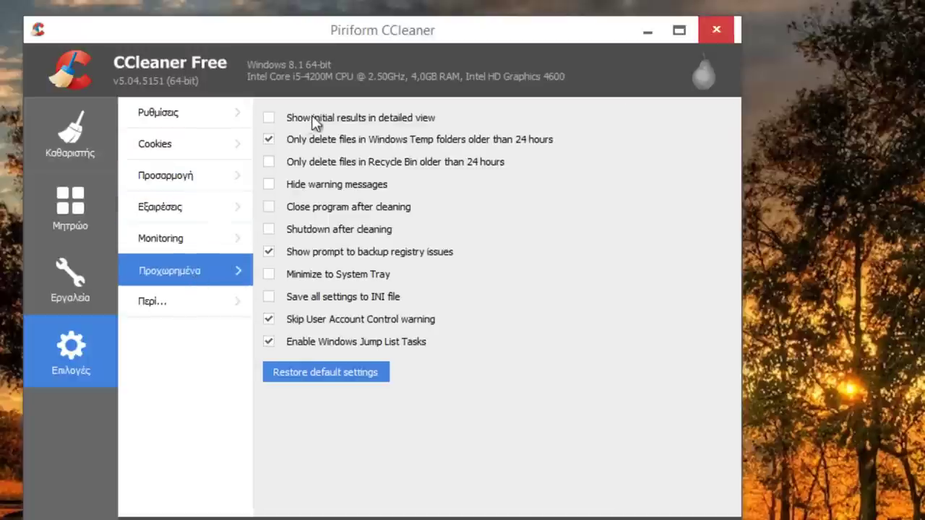
Step: Return to the Cleaner and compare the cleaning items for Windows with those for applications
click(72, 148)
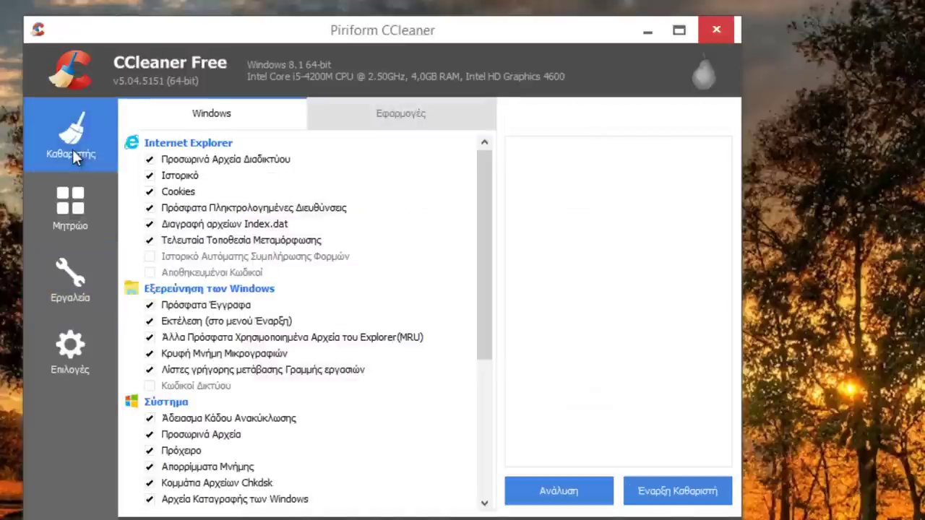
click(436, 112)
click(260, 112)
click(383, 114)
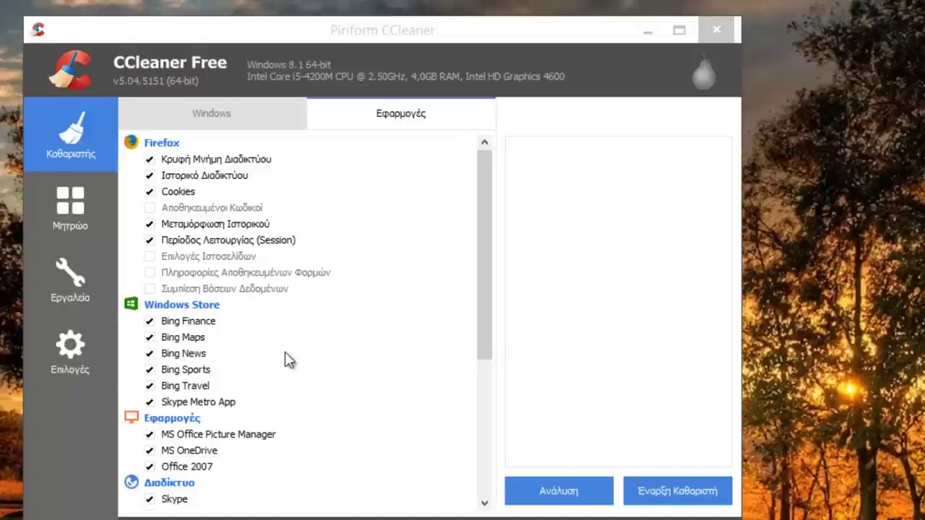
Step: Open CCleaner's drive wiping tool and examine its security levels and wipe choices without changing them
click(61, 289)
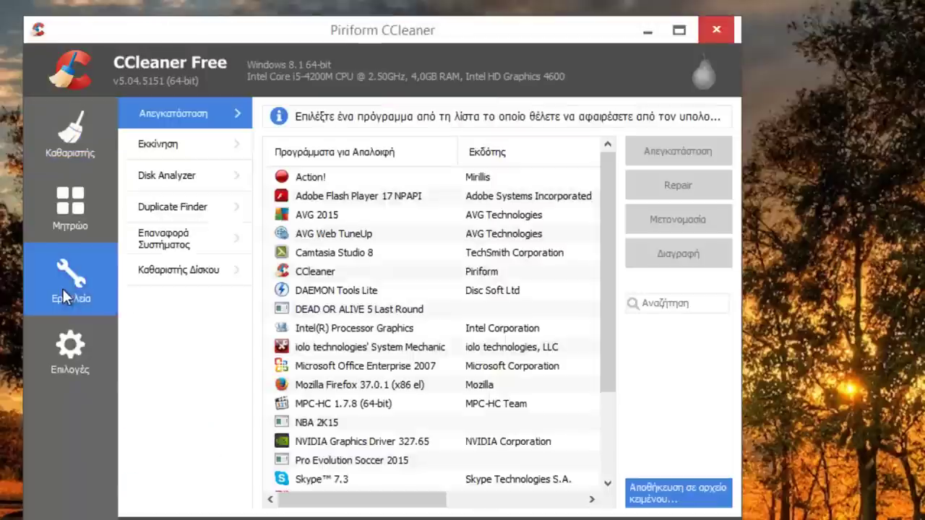
click(192, 274)
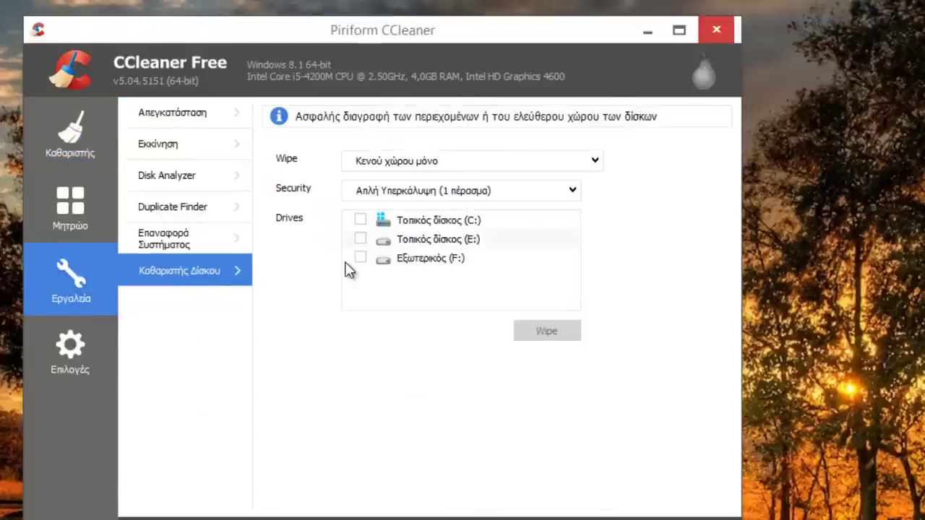
click(439, 189)
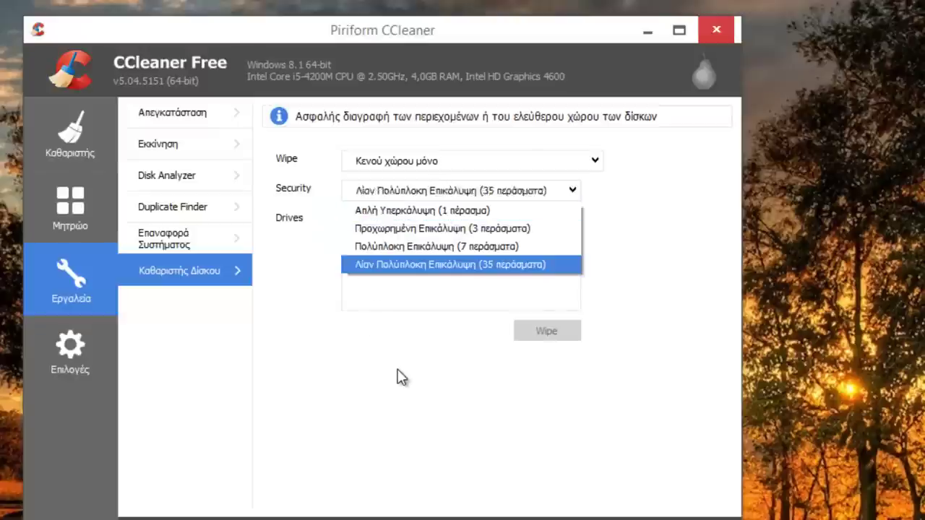
click(402, 377)
click(447, 165)
click(447, 166)
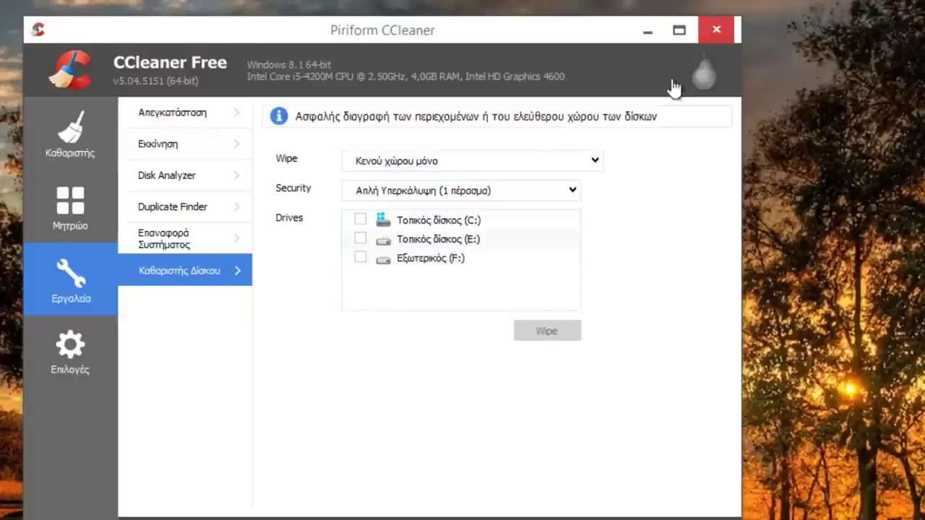
Step: Go back to the Cleaner, move the window aside and review the application and Windows cleaning items again
click(76, 136)
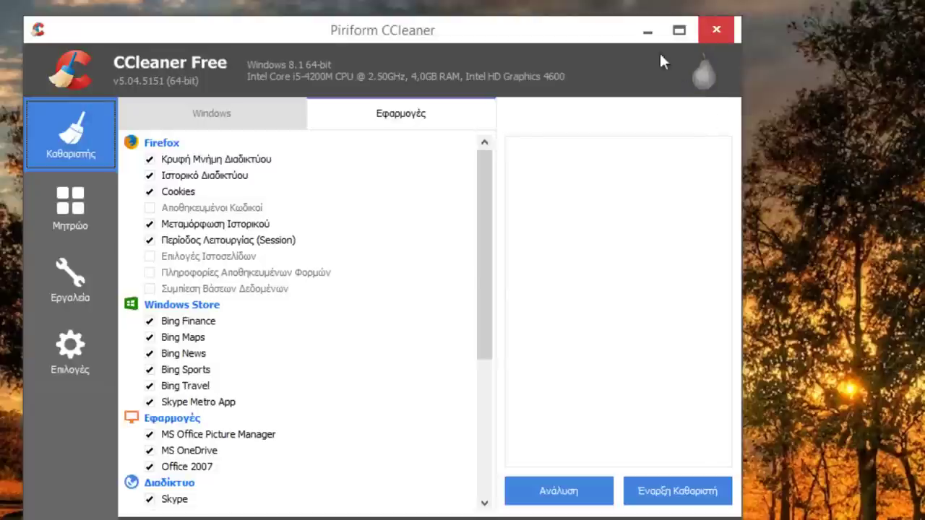
drag(590, 33, 533, 0)
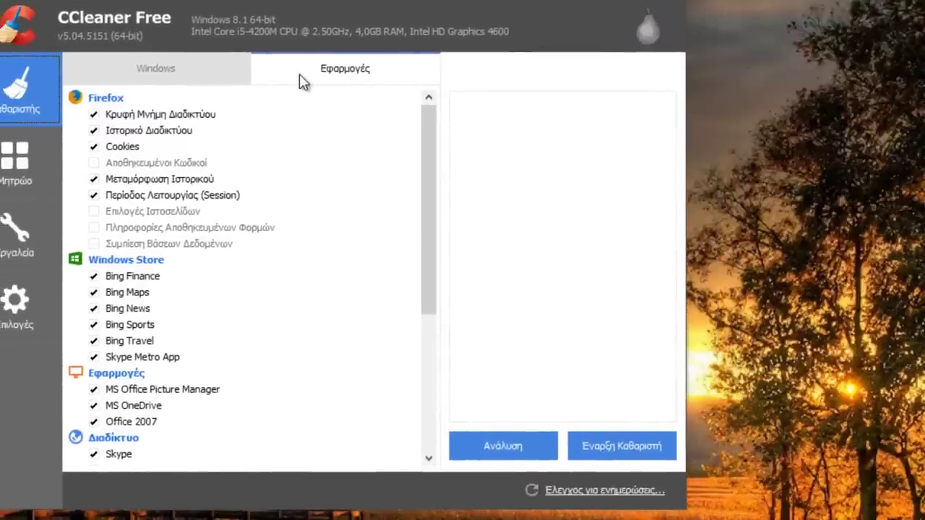
click(199, 80)
click(334, 84)
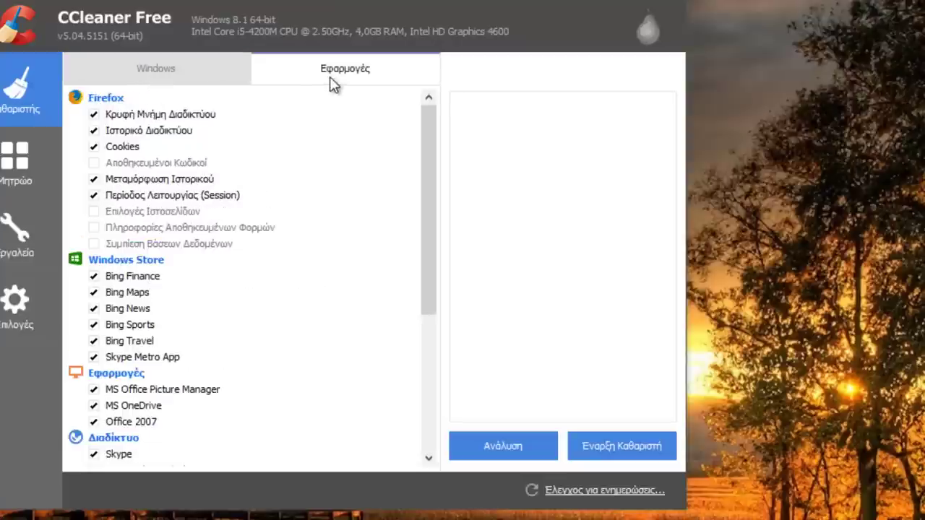
click(217, 78)
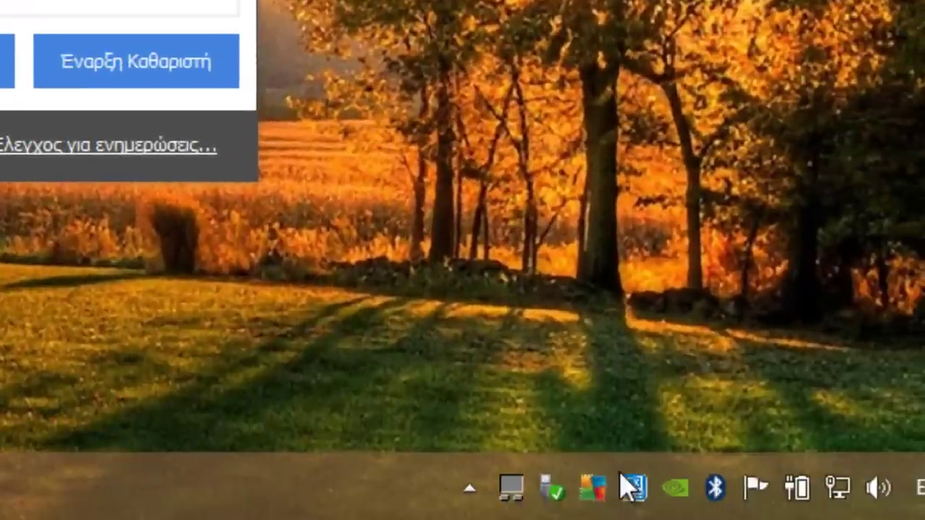
Step: Open AVG AntiVirus FREE and check its protection status and product information
click(595, 479)
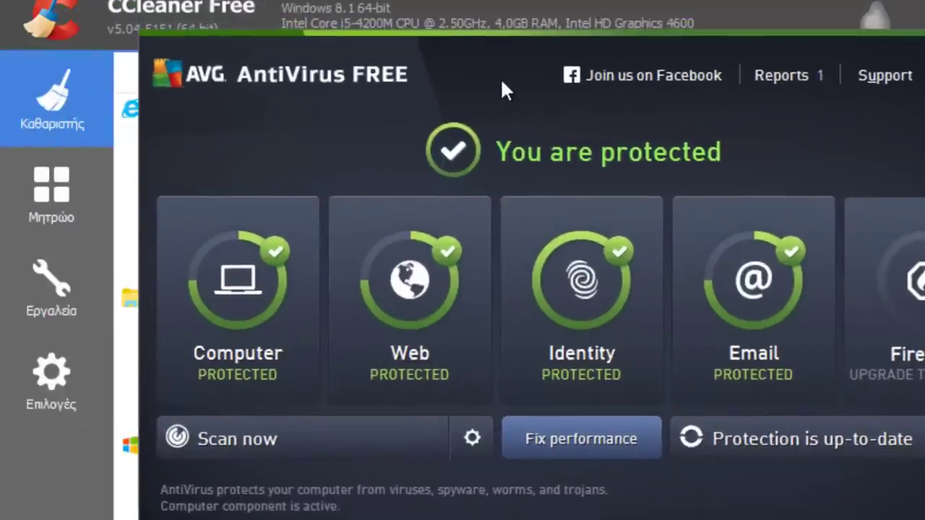
mouse_move(507, 85)
mouse_down()
mouse_move(490, 99)
mouse_move(524, 85)
mouse_up()
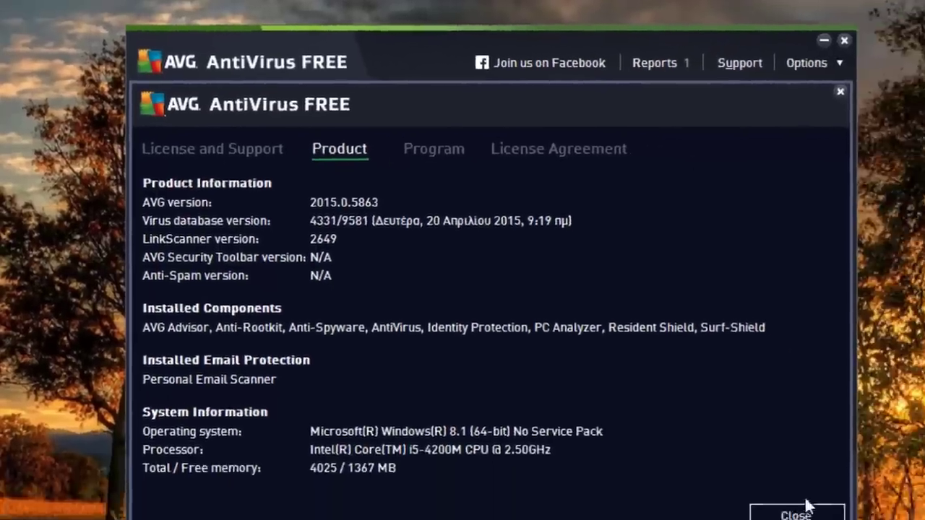
Step: Close AVG's product information and return to the protection overview
click(797, 510)
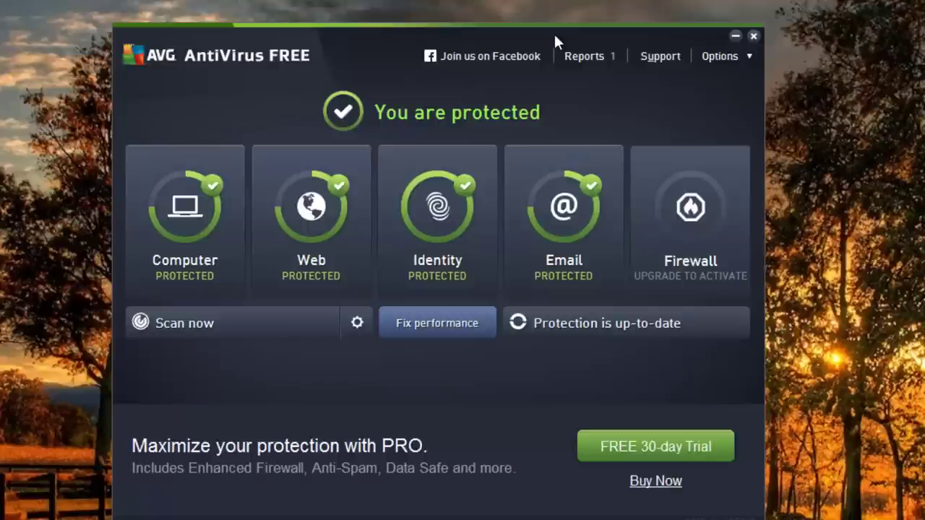
drag(642, 302, 561, 246)
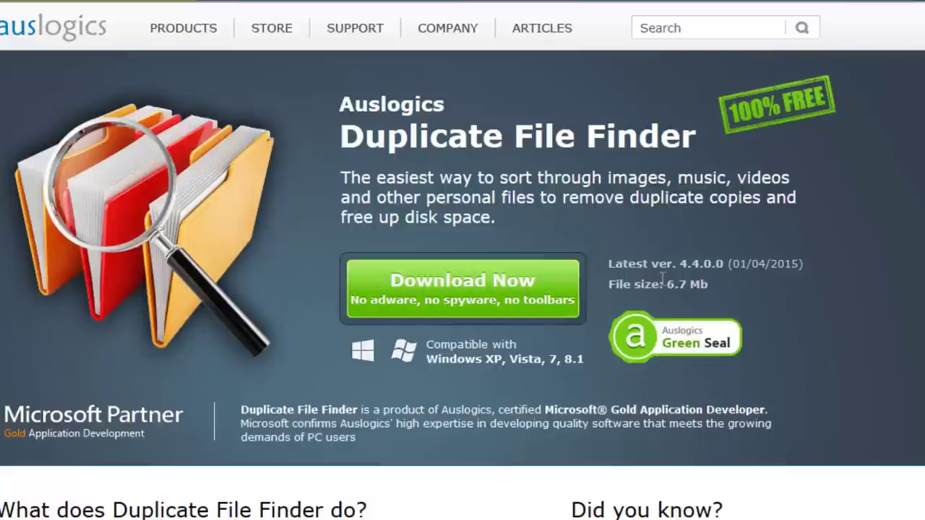
Step: Review the Auslogics Duplicate File Finder web page in the browser, from its features and reviews to the footer, and return to its start
scroll(669, 278, down, 5)
scroll(672, 284, down, 3)
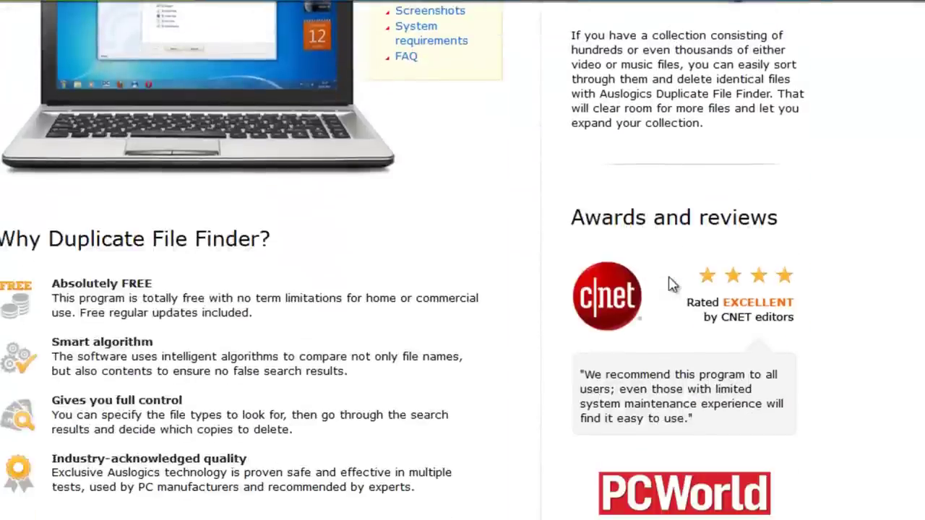
scroll(672, 284, down, 5)
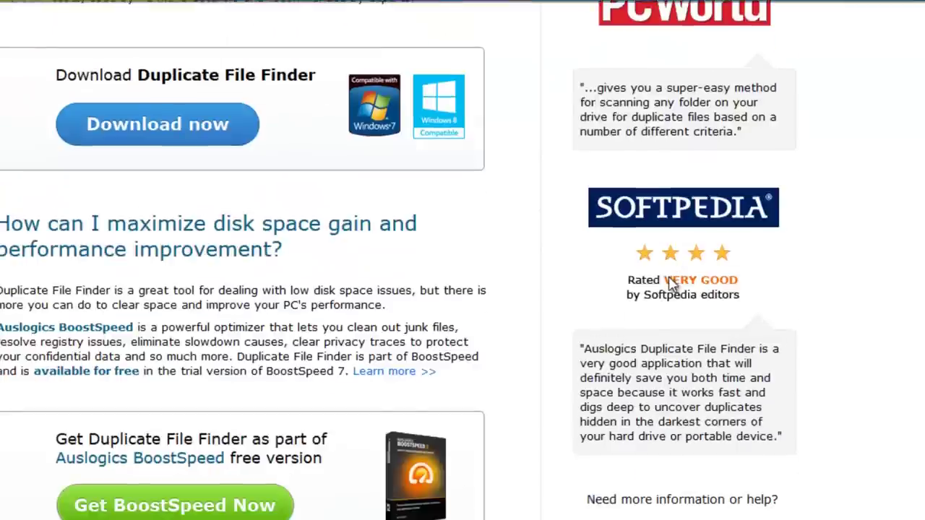
scroll(727, 272, down, 3)
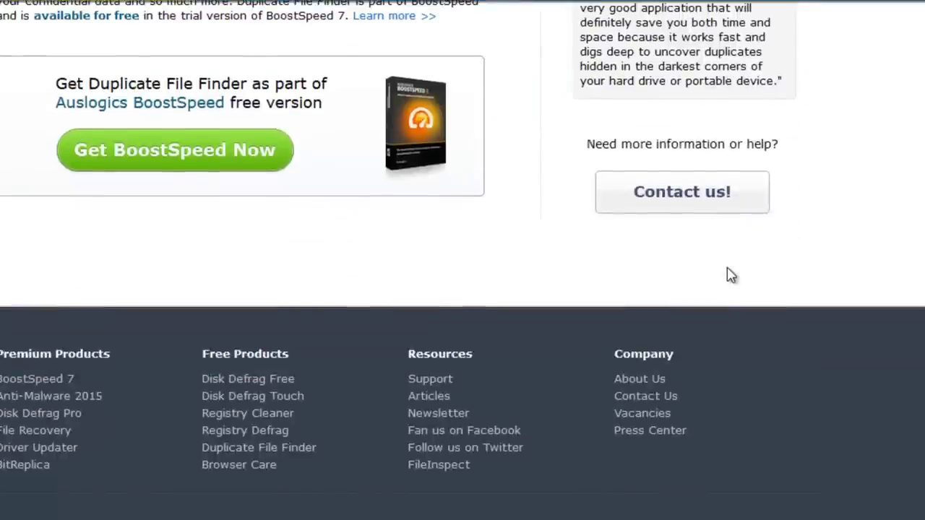
scroll(728, 272, up, 10)
scroll(728, 271, up, 5)
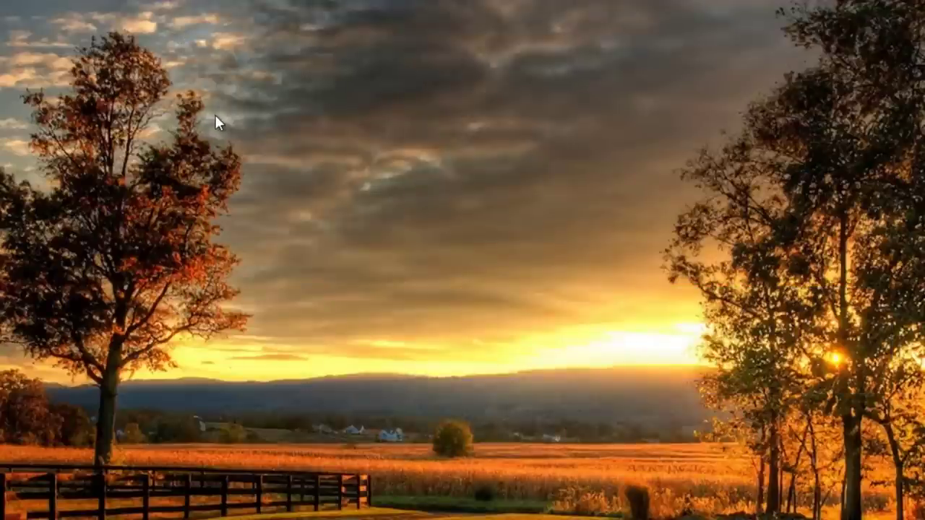
Step: Open the Intel graphics properties from the desktop and check the selectable displays, keeping the VW246 display selected
right_click(271, 115)
click(214, 75)
right_click(306, 70)
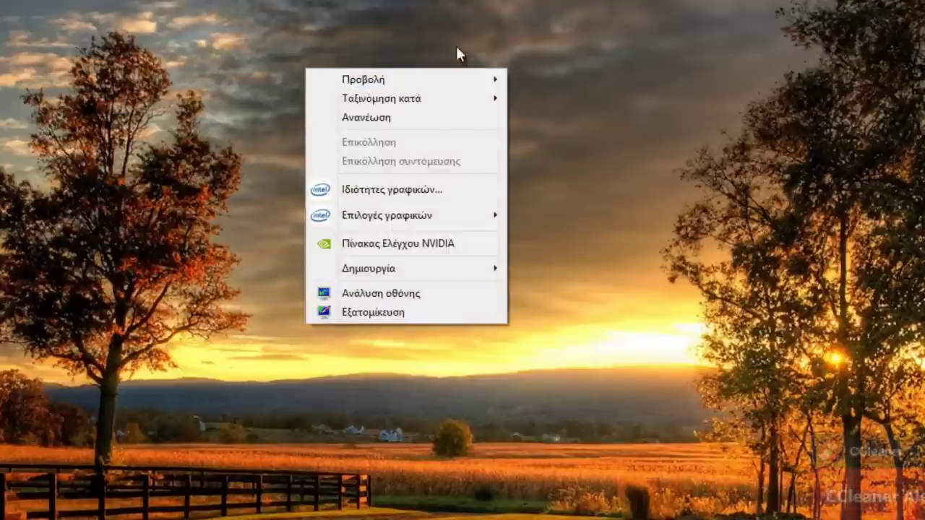
right_click(341, 3)
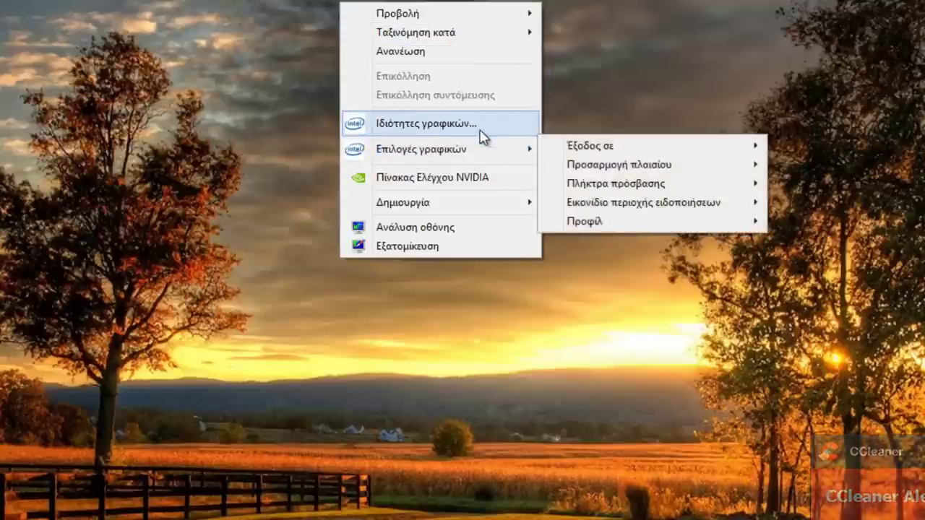
click(481, 126)
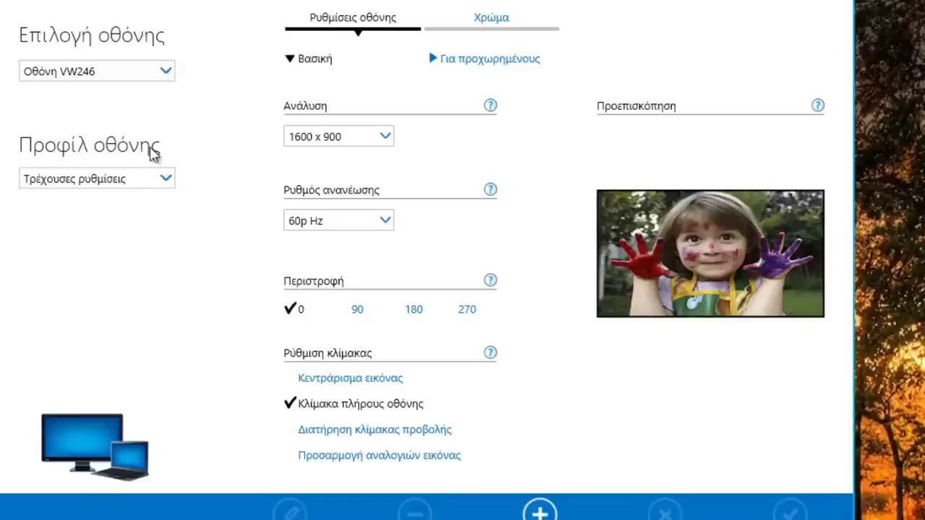
click(163, 73)
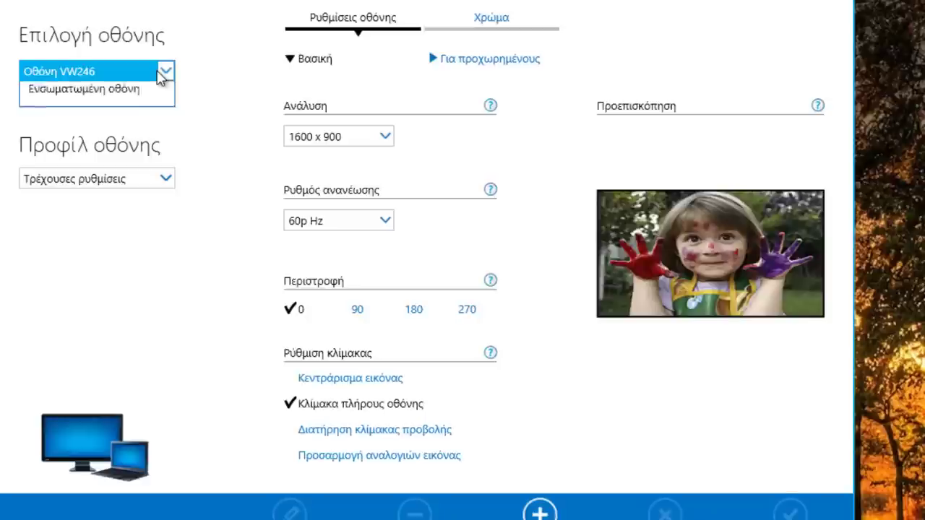
click(229, 37)
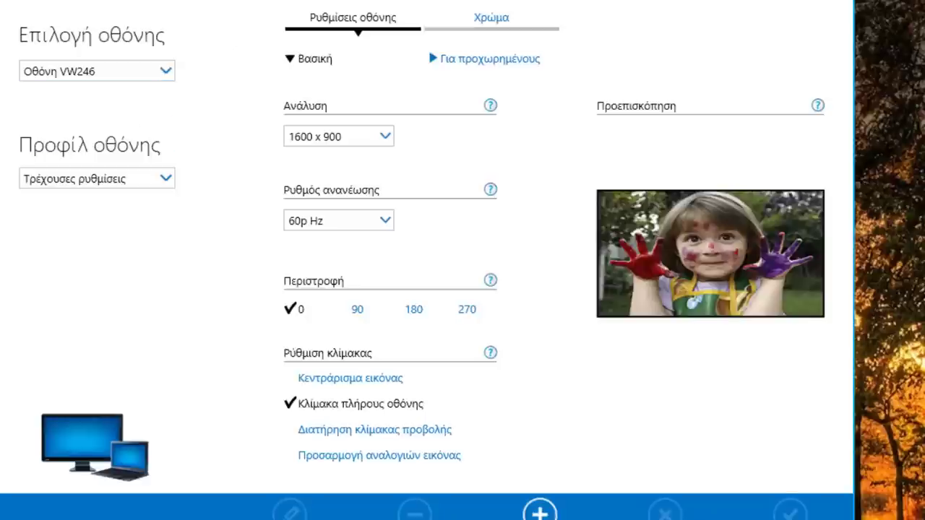